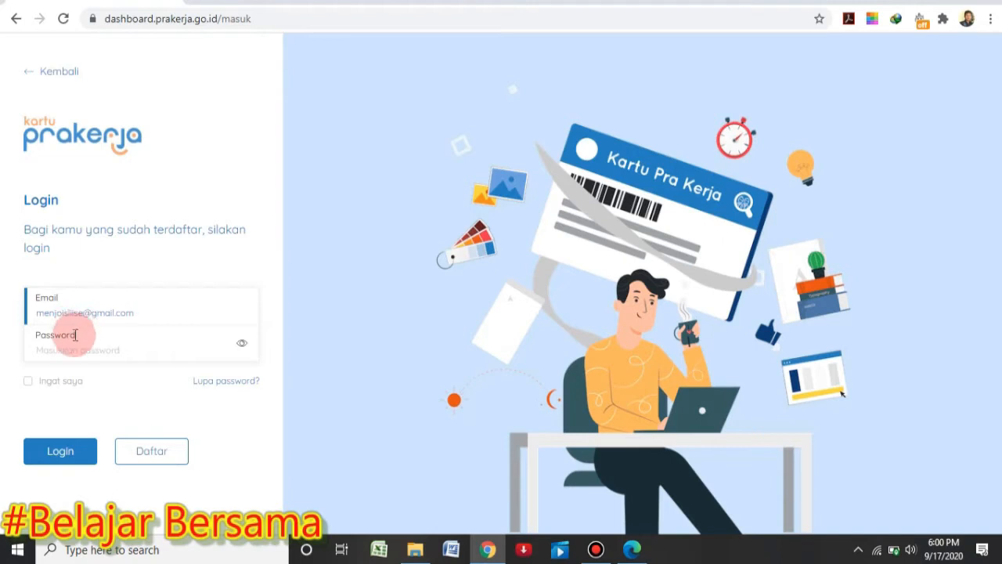
Type a password on the login page, then switch to the Daftar registration form
left_click(58, 350)
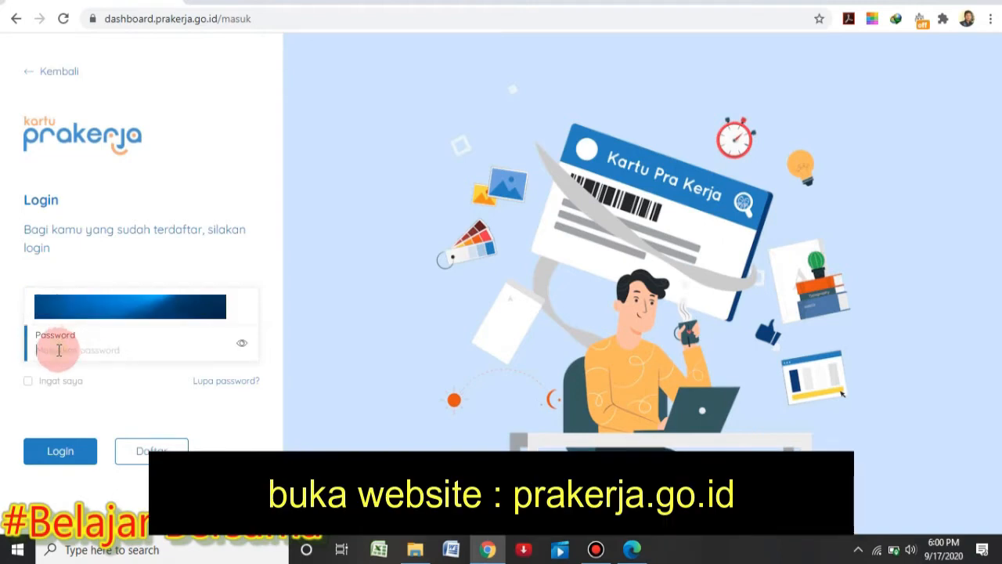
type("••")
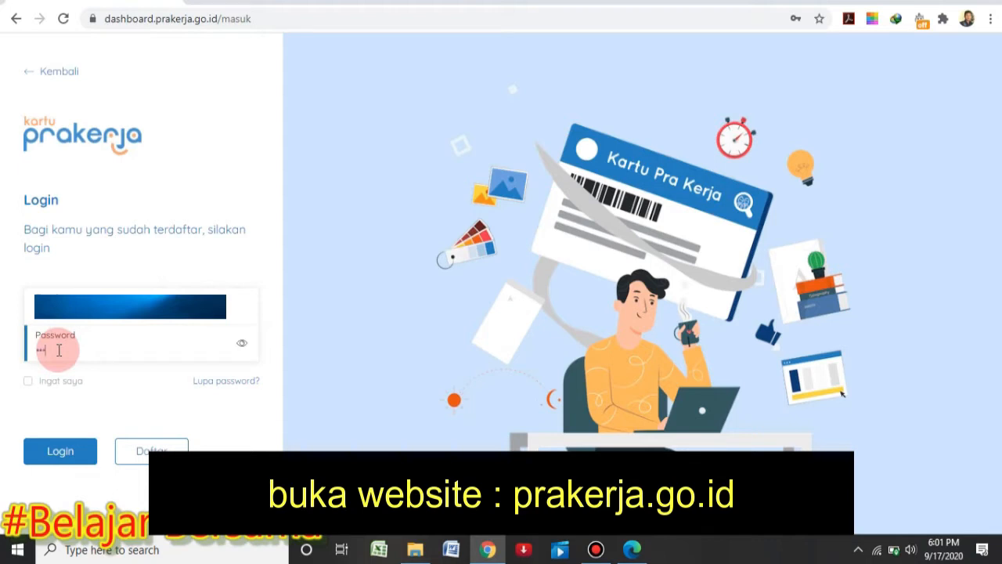
type("•••••")
left_click(159, 454)
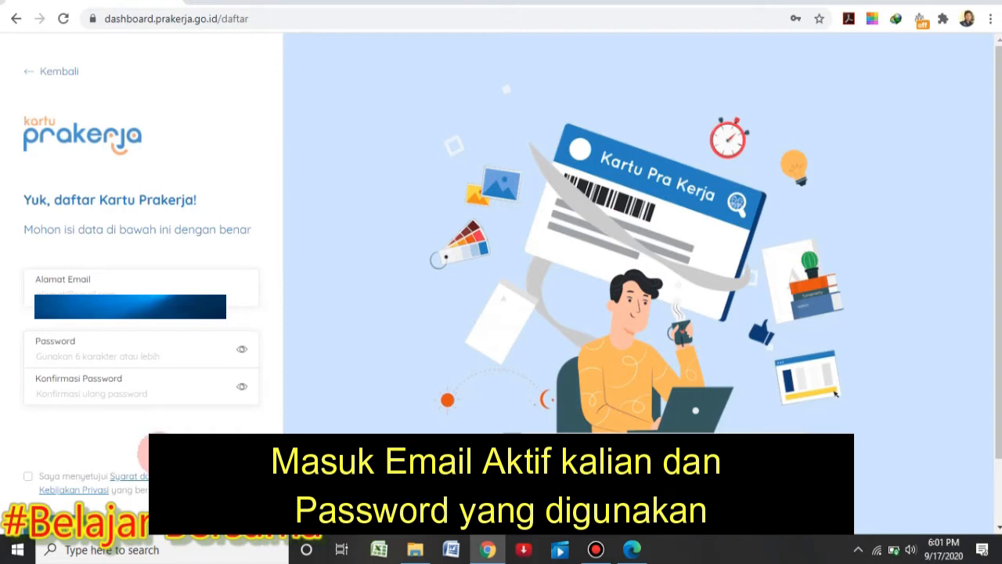
left_click(126, 292)
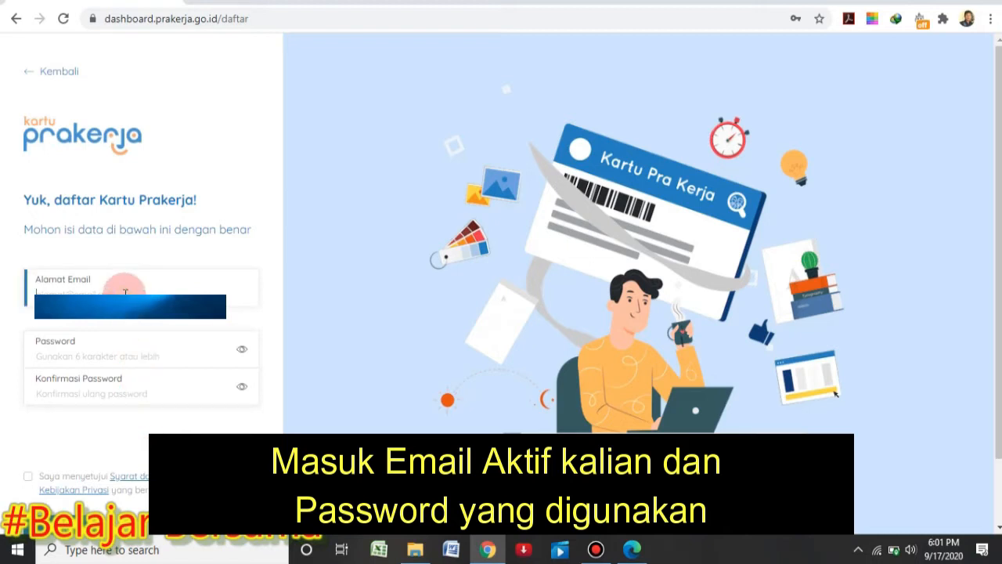
type("ma")
type("@gmail.com")
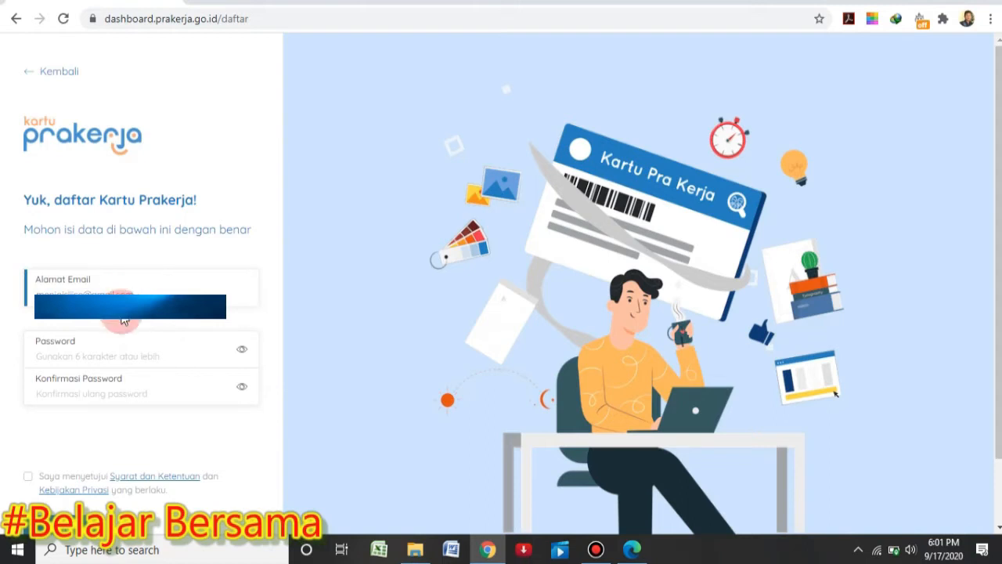
Enter the new account password and its confirmation, revealing each to check it
left_click(86, 356)
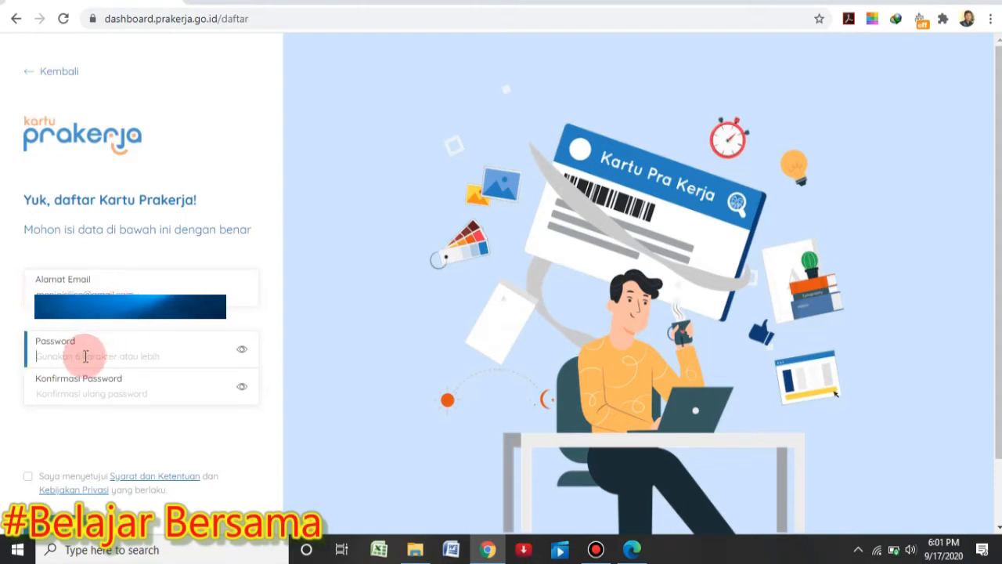
type("•••")
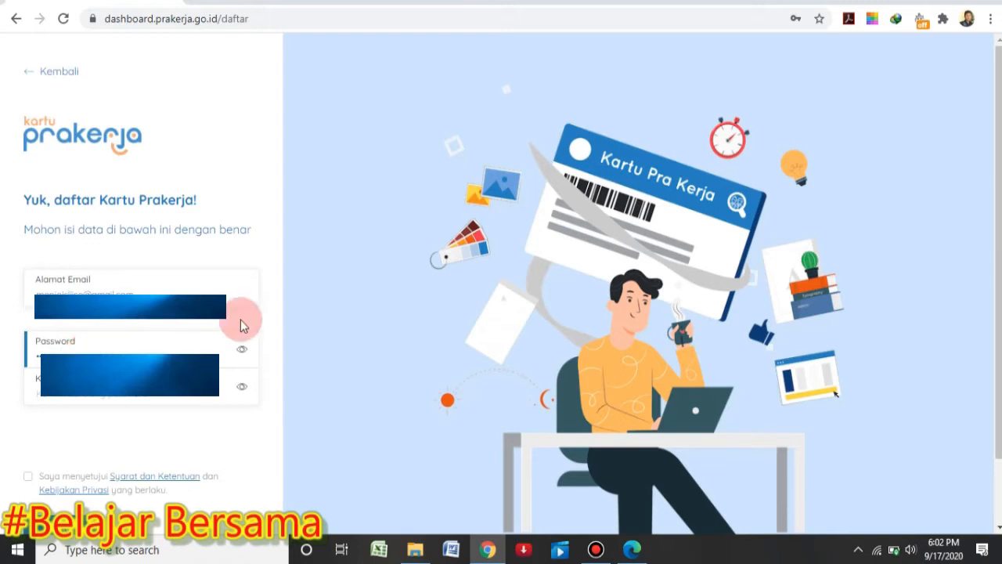
left_click(242, 350)
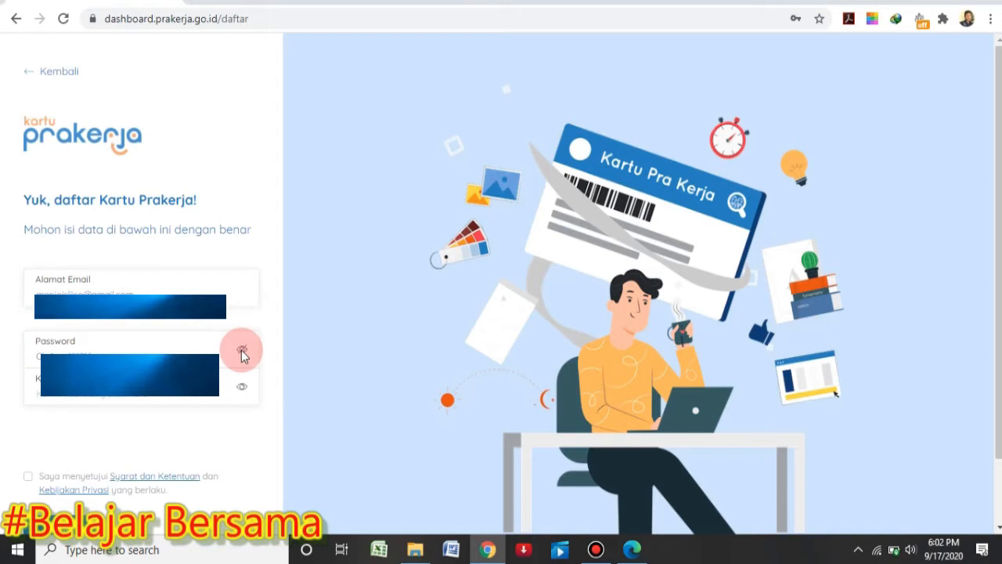
left_click(110, 399)
type("•")
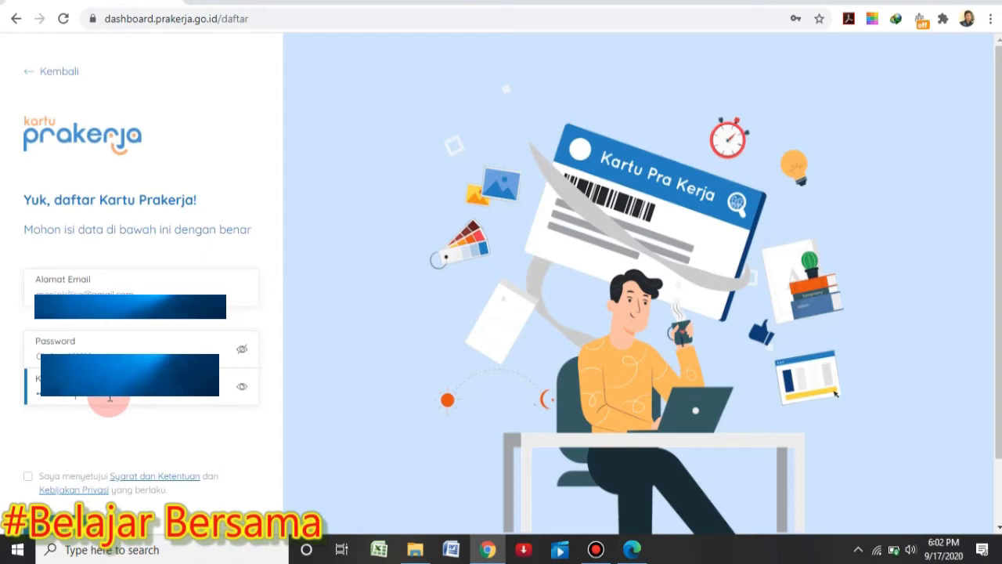
left_click(242, 386)
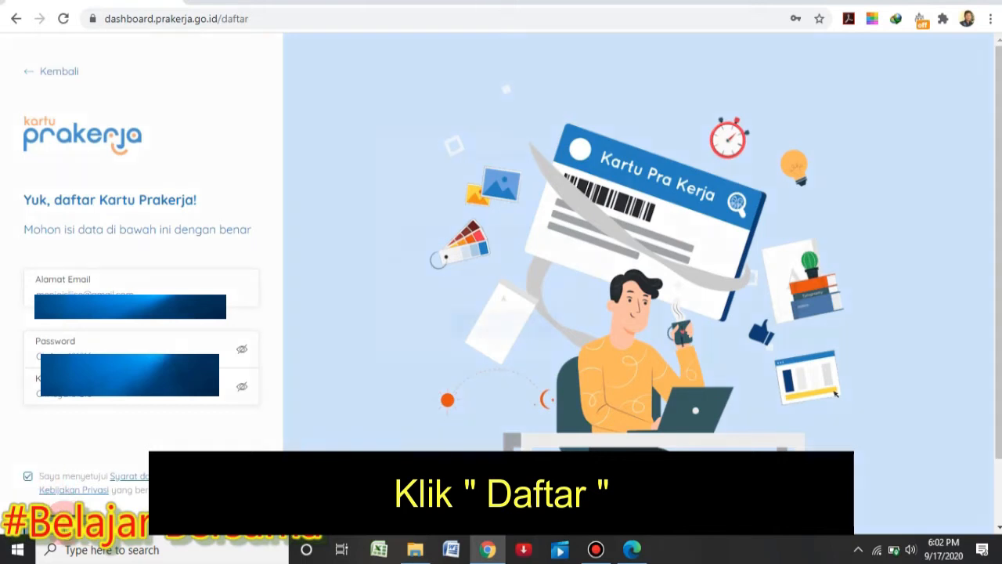
Submit the registration, return to the login page, and switch to Gmail
left_click(62, 511)
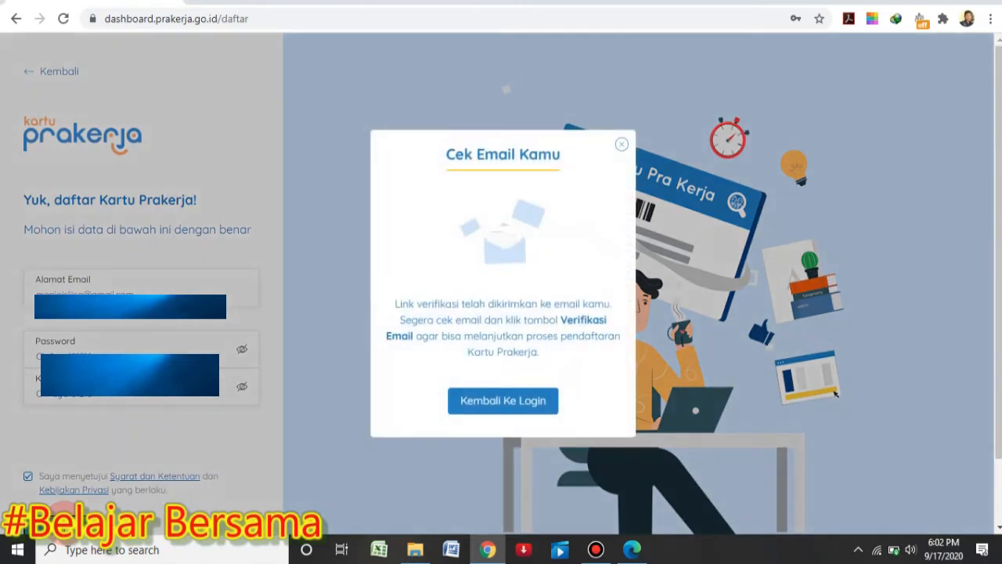
left_click(508, 399)
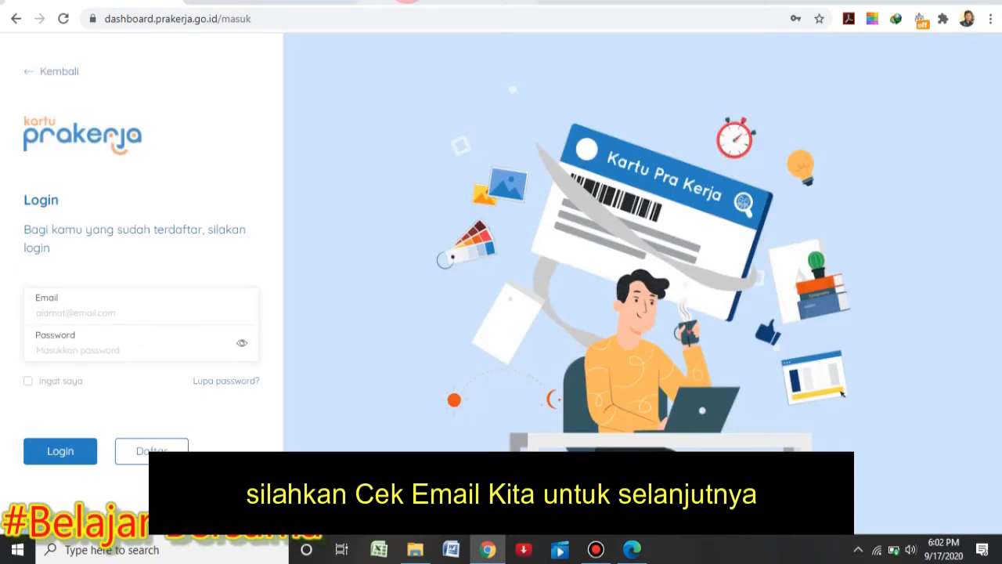
left_click(437, 2)
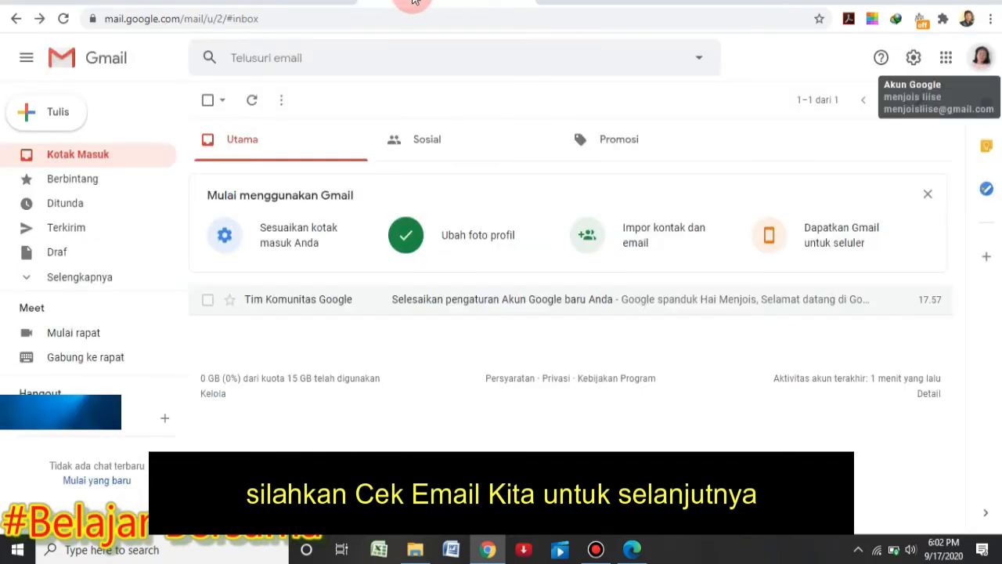
Reload Gmail and open the Spam folder from the expanded folder list
left_click(63, 18)
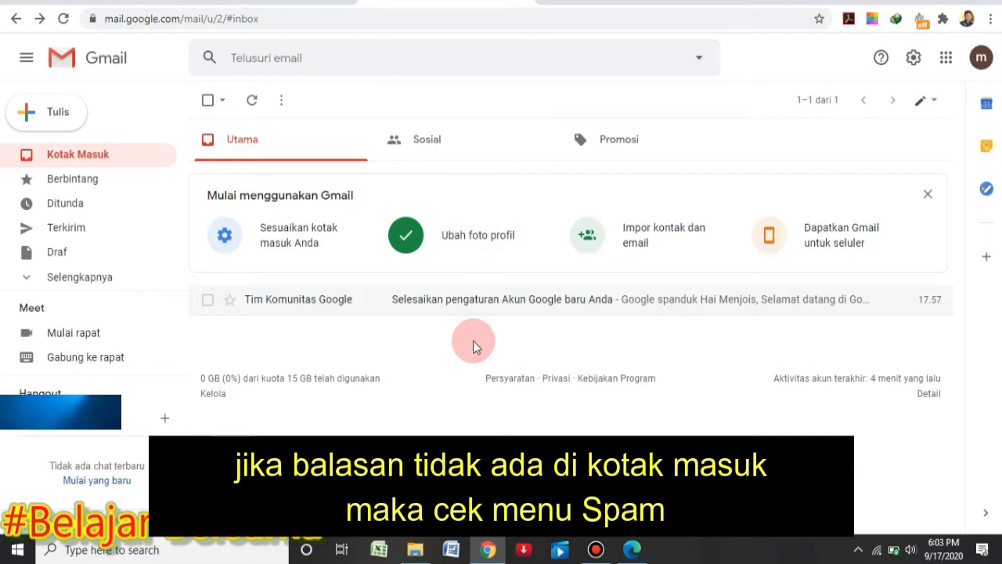
left_click(360, 299)
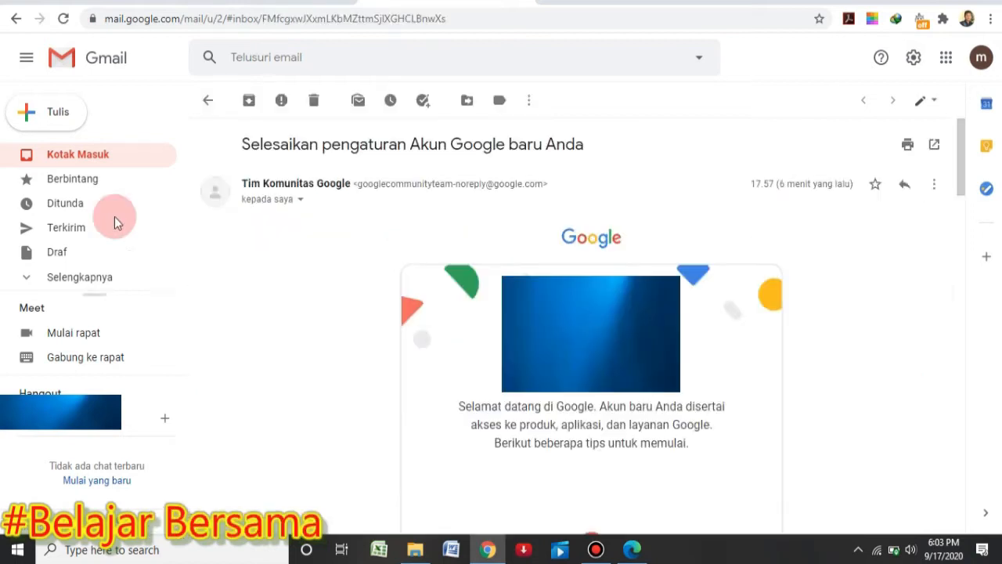
left_click(25, 281)
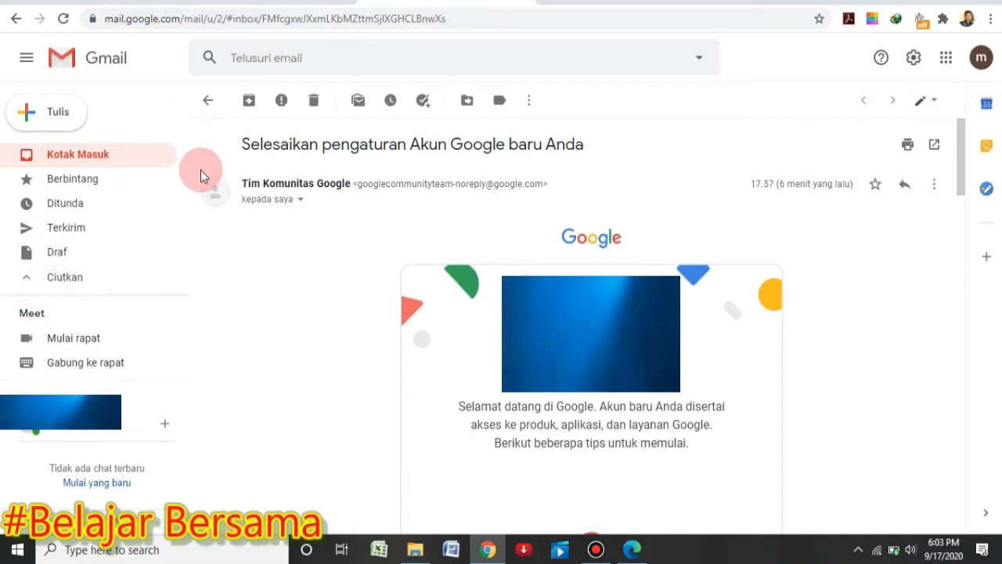
scroll(181, 164, "down", 1)
mouse_move(189, 231)
left_mouse_down()
mouse_move(187, 262)
mouse_move(179, 177)
mouse_move(178, 232)
left_mouse_up()
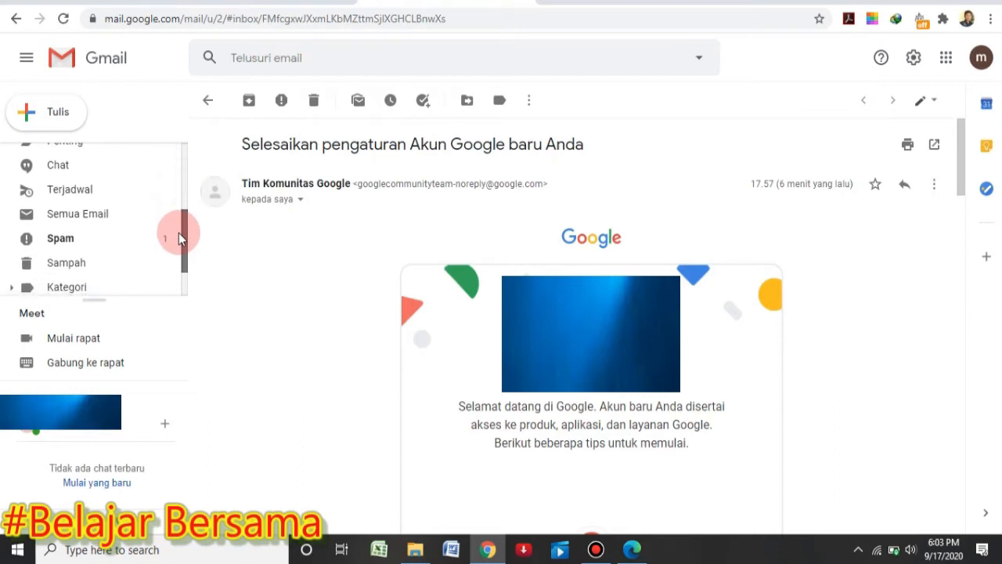
left_click(117, 238)
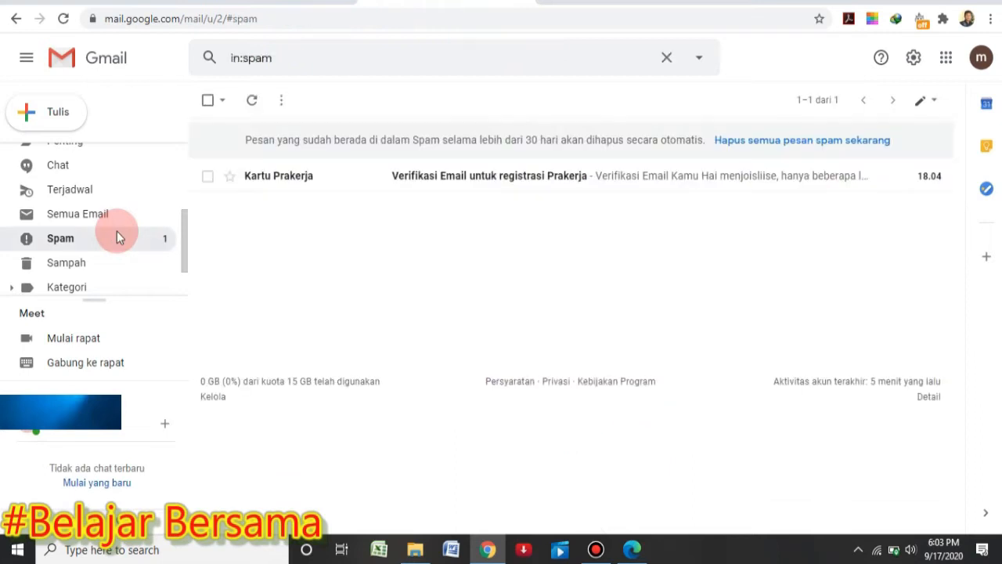
Open the Kartu Prakerja e-mail and follow its Verifikasi Email Sekarang link
left_click(365, 181)
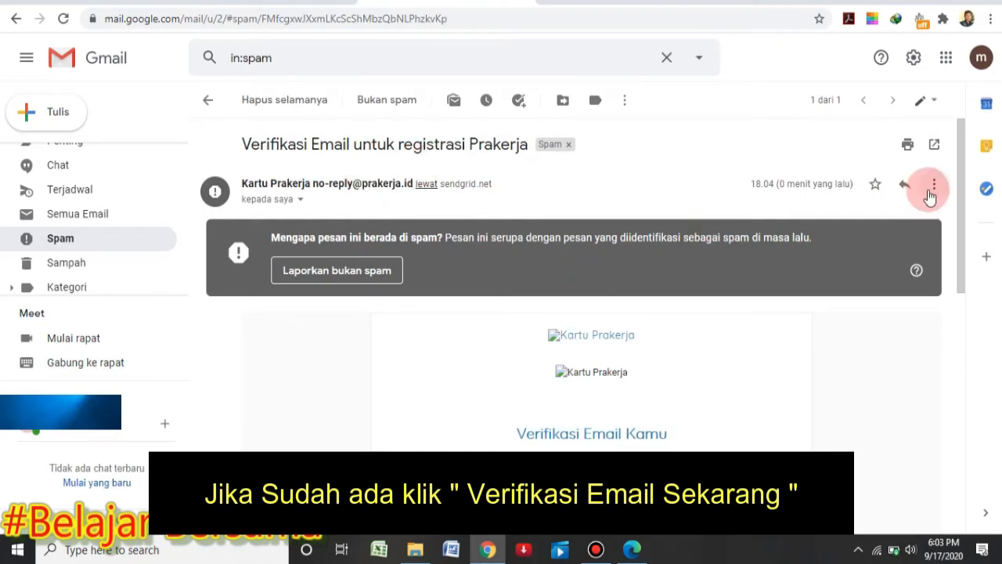
left_click_drag(959, 230, 954, 344)
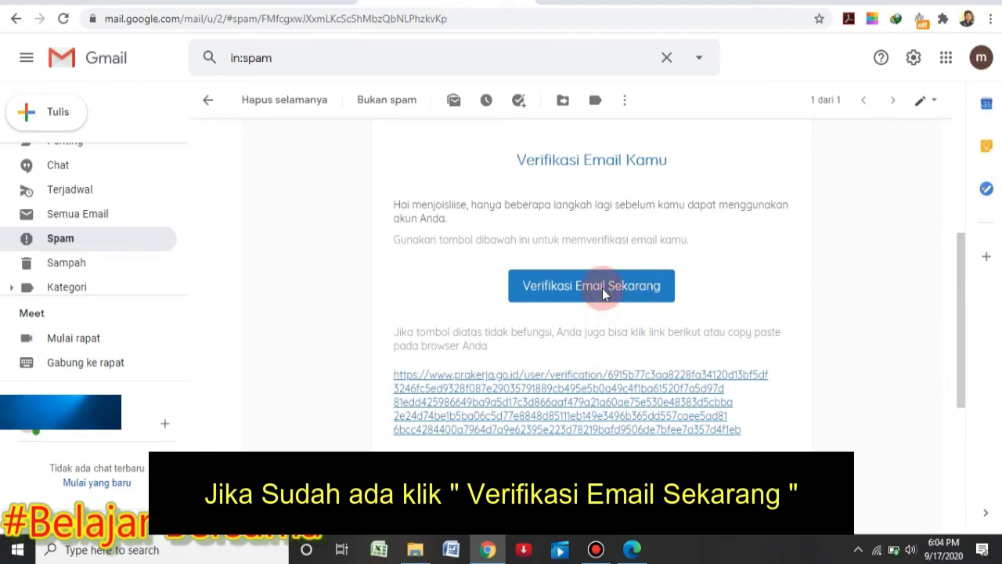
left_click(603, 288)
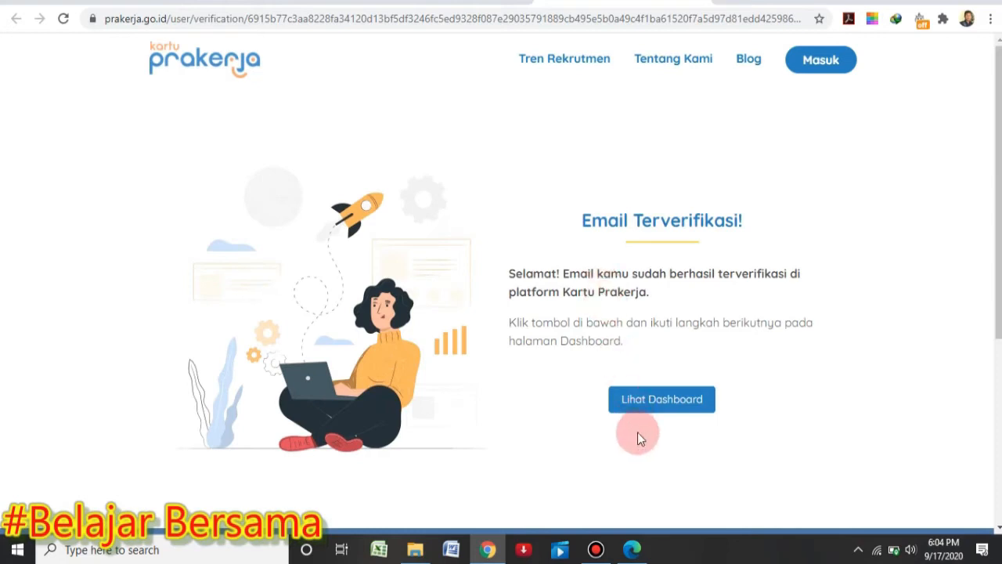
Go to the dashboard and log in with the registered e-mail and password, Ingat saya ticked
left_click(646, 402)
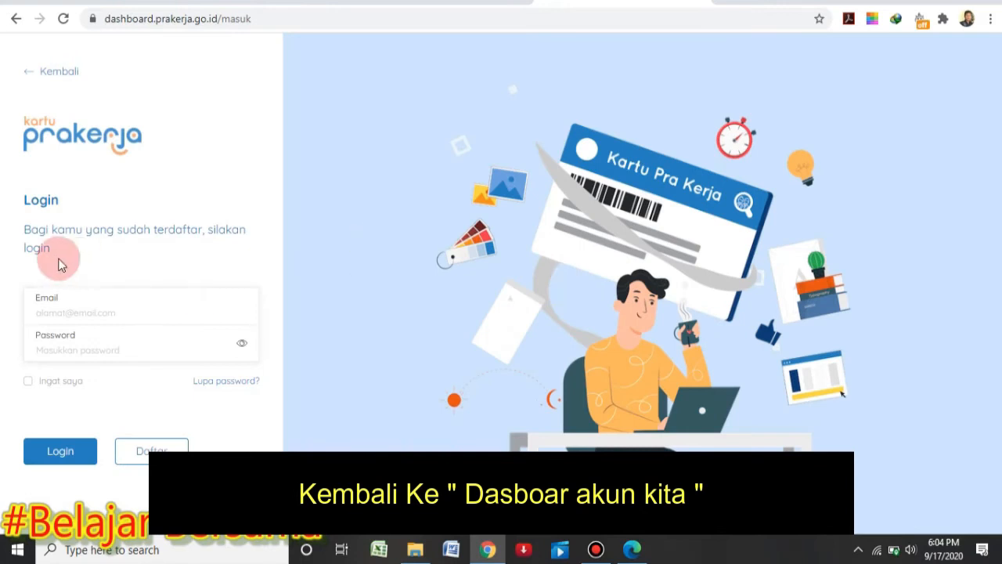
left_click(45, 311)
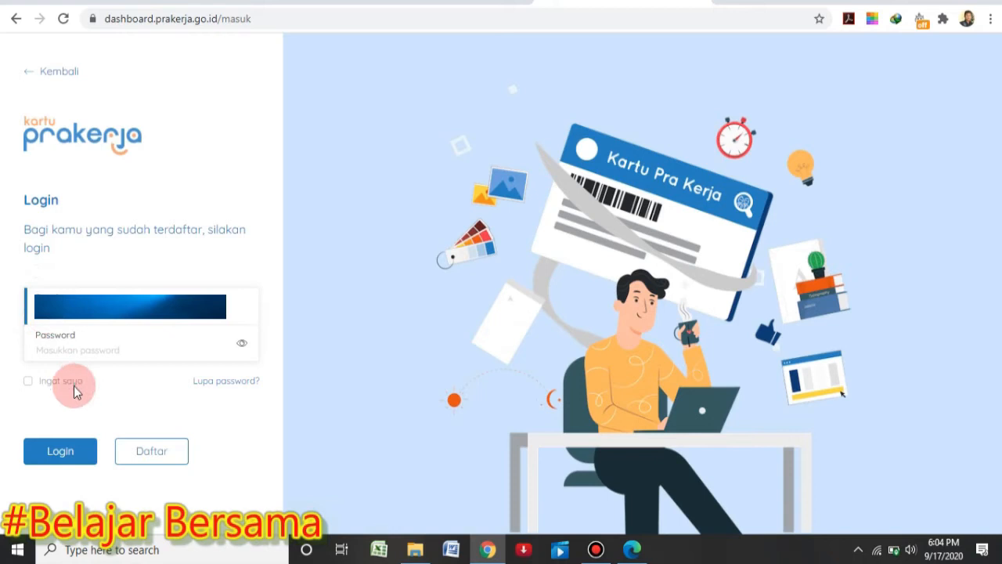
left_click(63, 350)
type("•••")
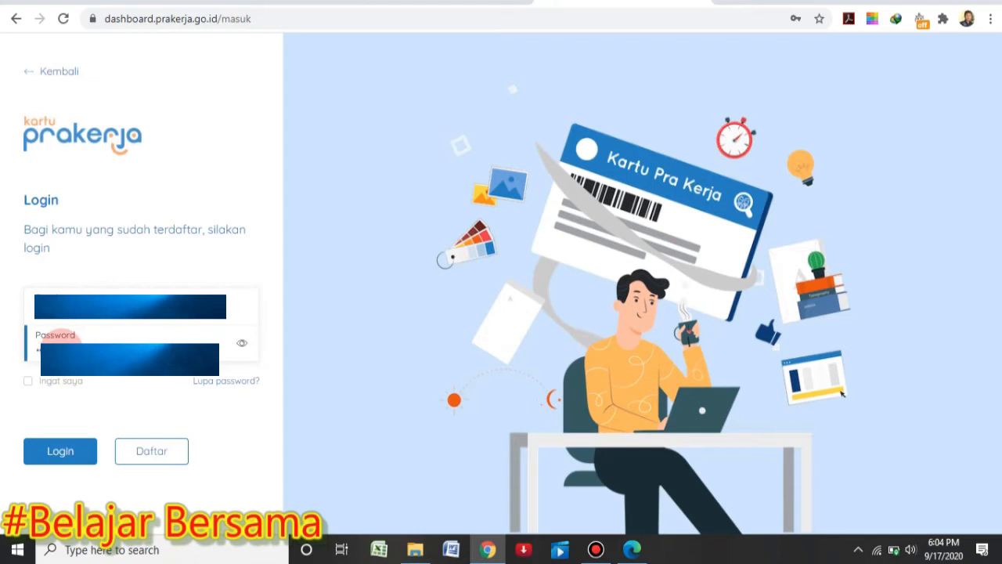
left_click(50, 383)
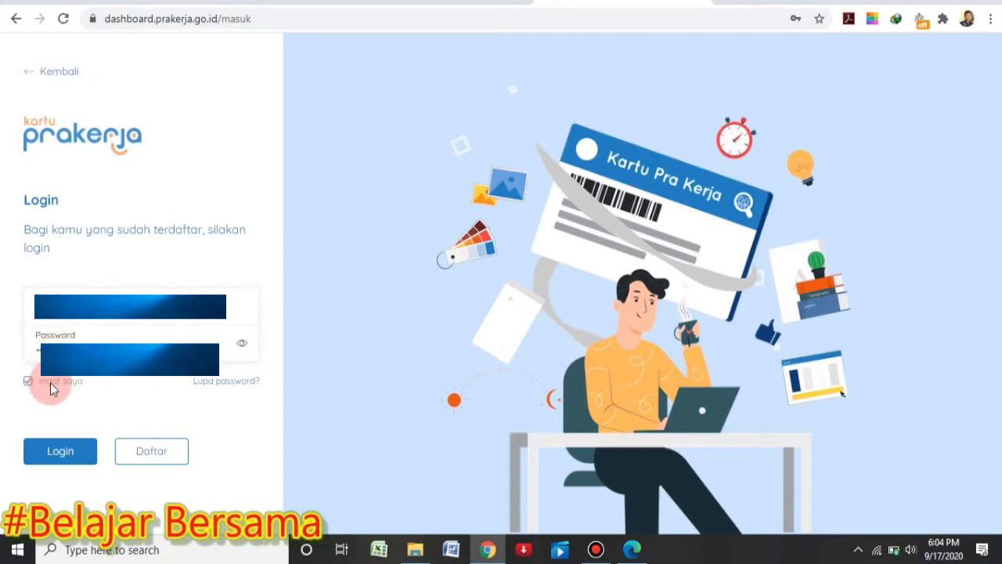
left_click(78, 452)
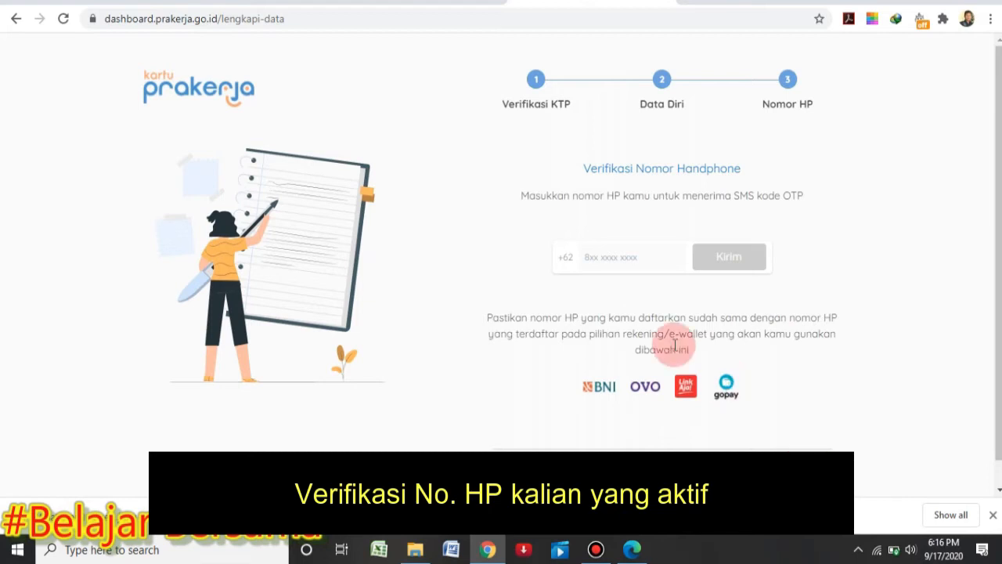
Enter the phone number, request the SMS OTP, and verify it with the six-digit code
left_click(604, 257)
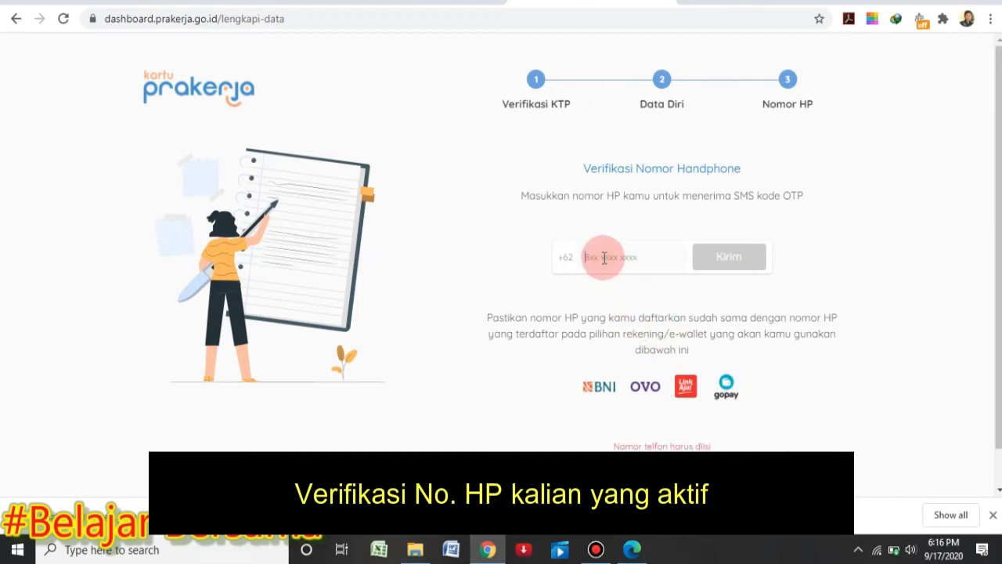
type("8")
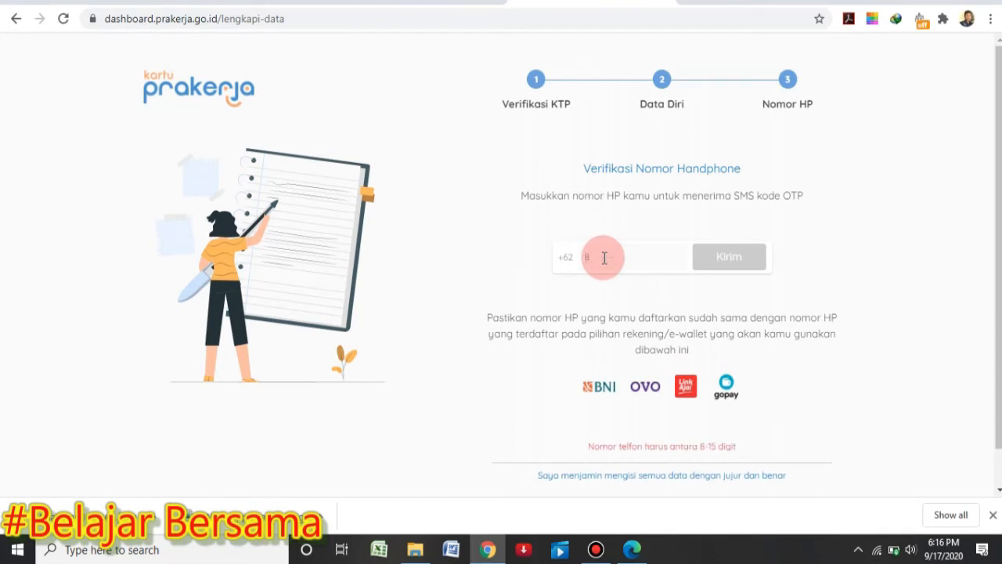
type("13")
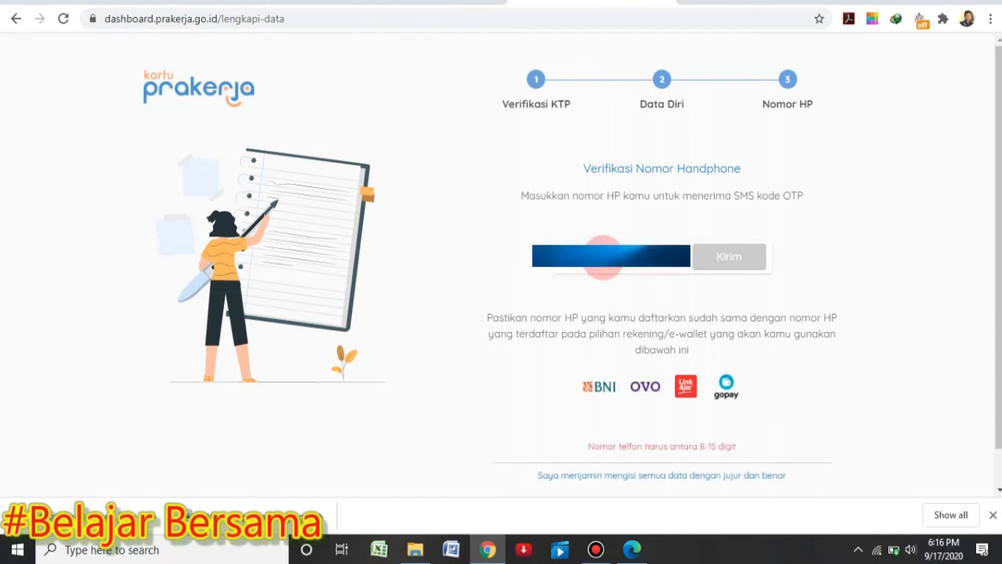
type("•")
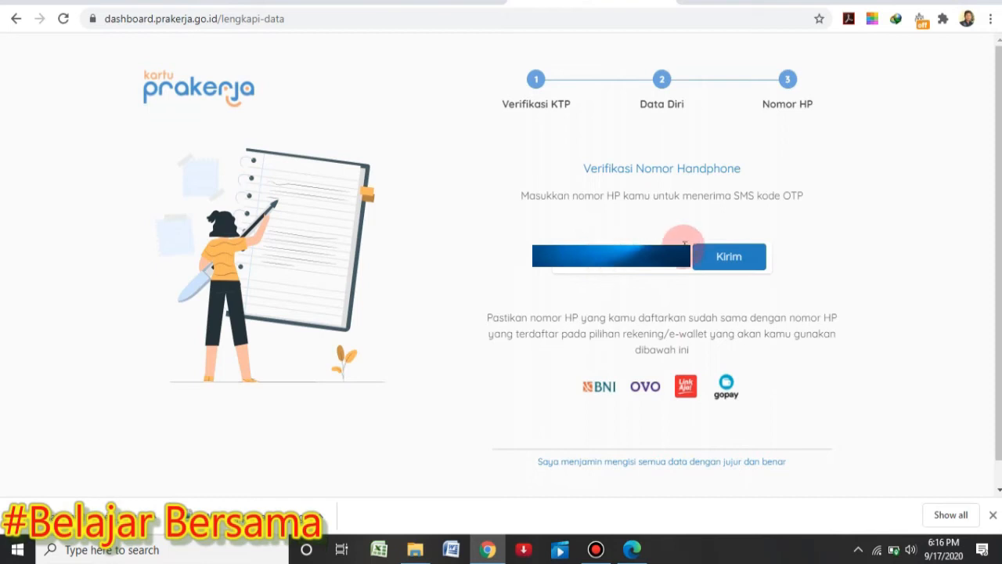
left_click(723, 259)
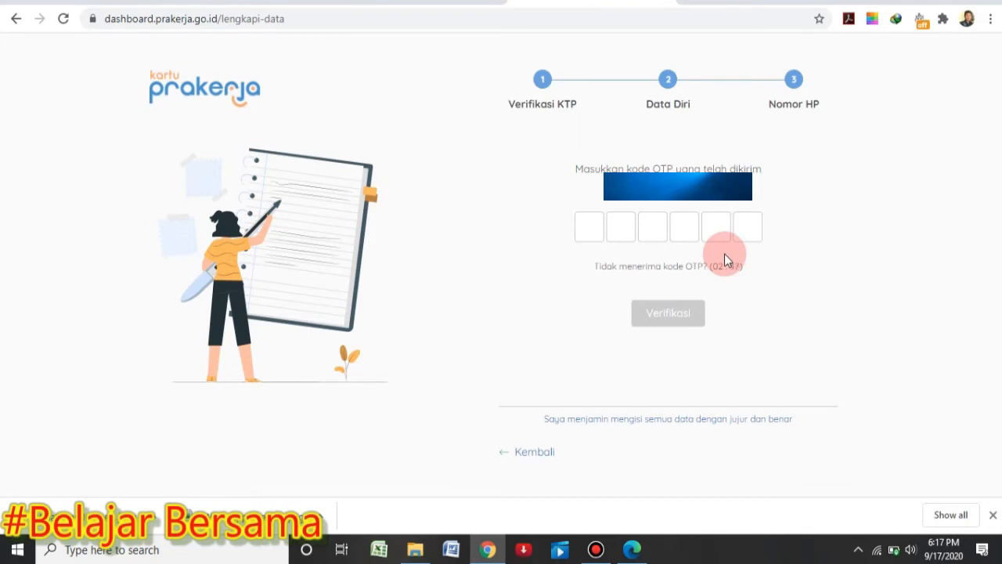
left_click(584, 225)
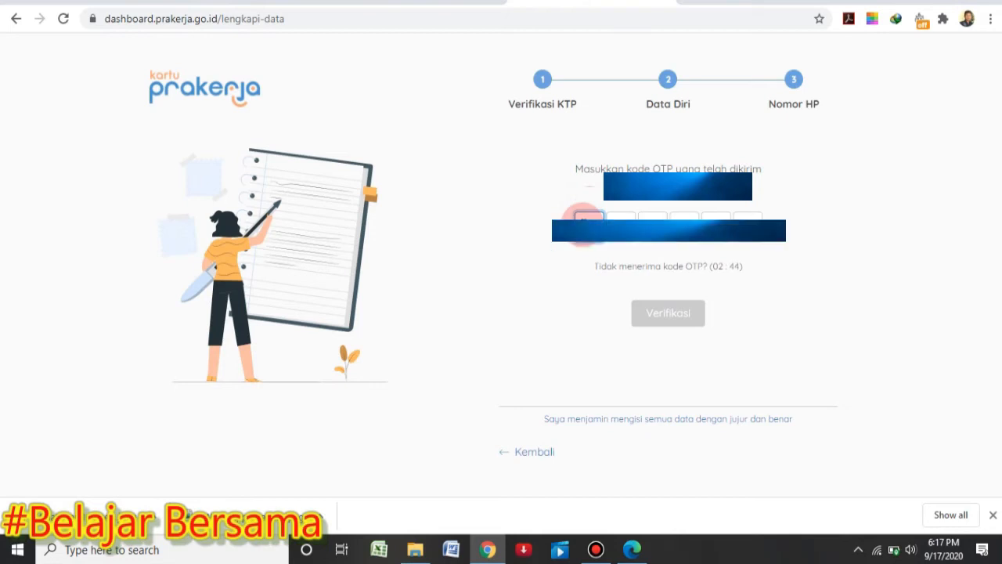
type("12")
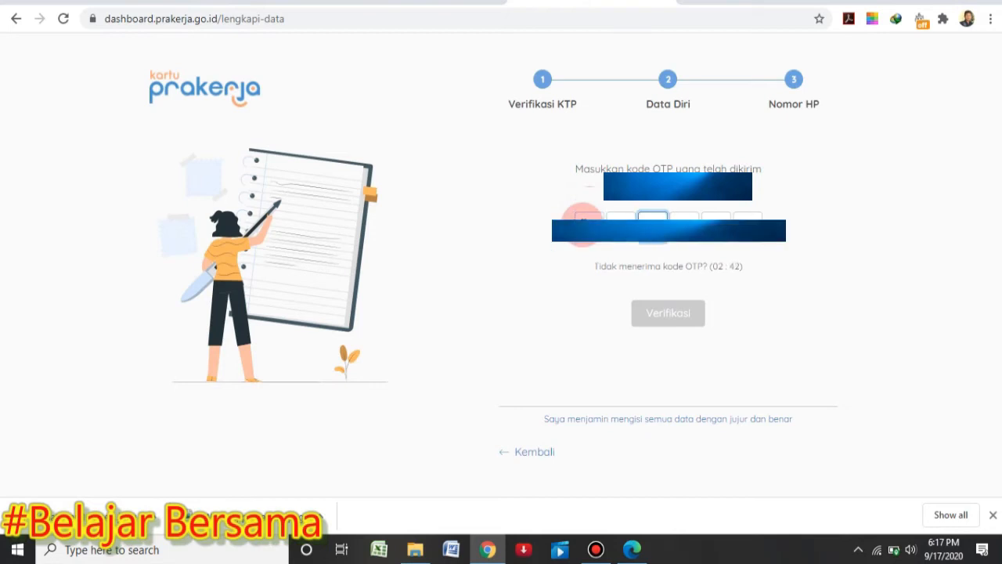
type("3")
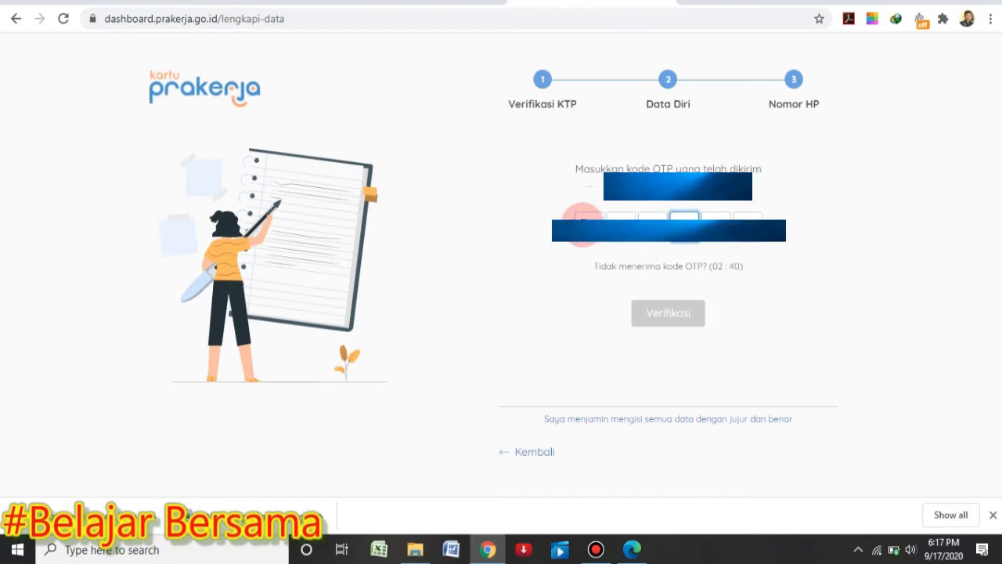
type("456")
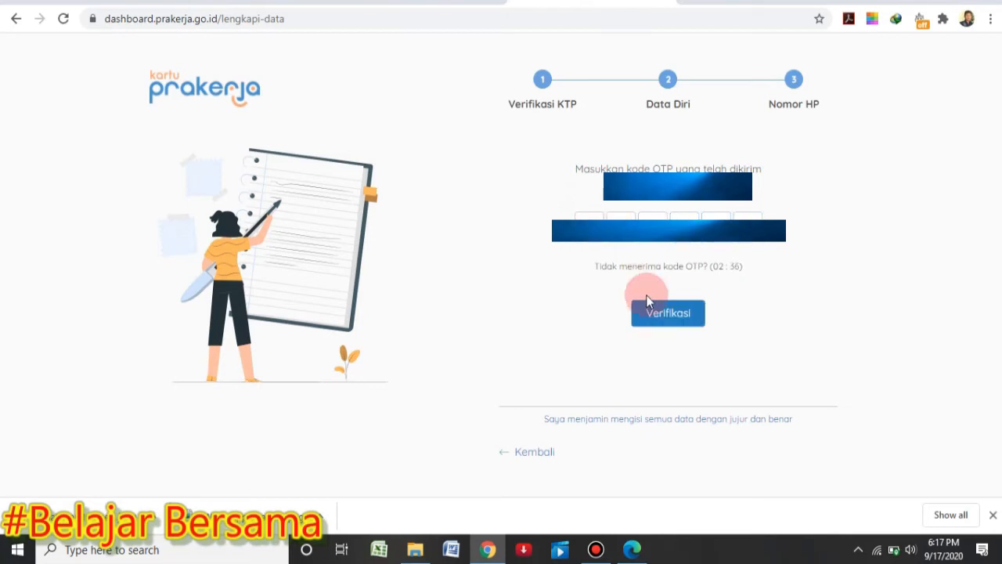
left_click(653, 316)
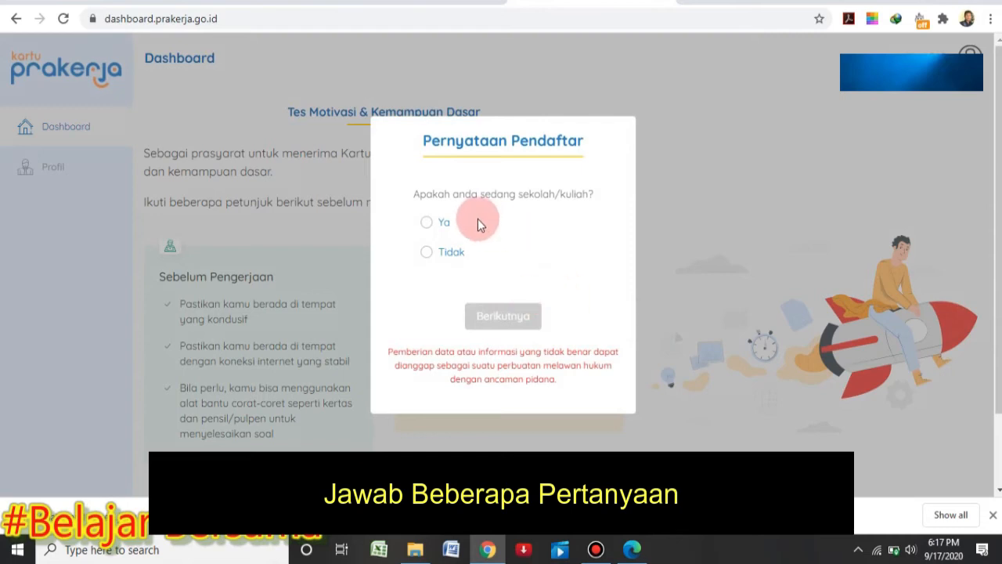
Answer Tidak to the school, Pejabat Negara, DPRD, TNI, police and preceding statement questions
left_click(439, 259)
left_click(499, 317)
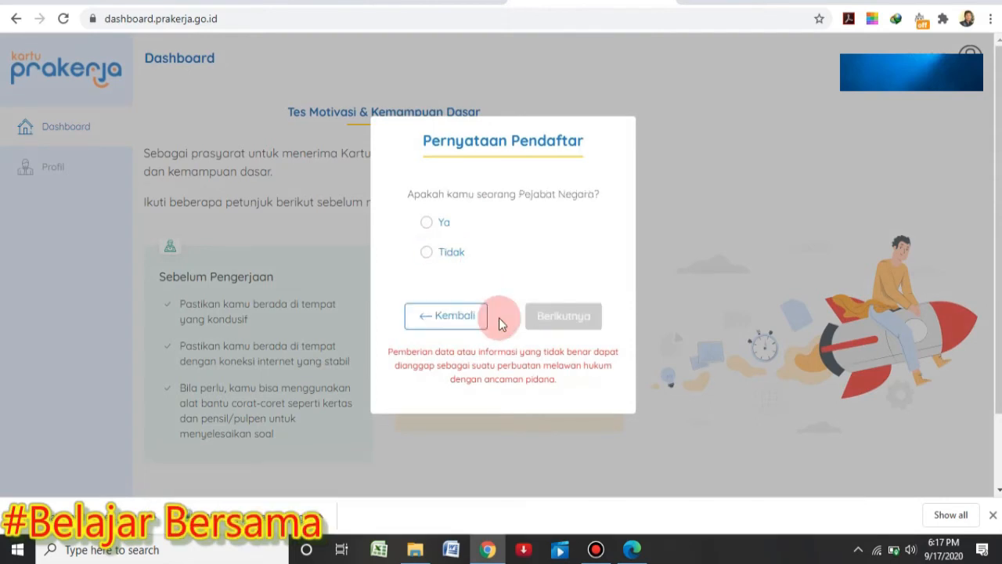
left_click(446, 252)
left_click(563, 315)
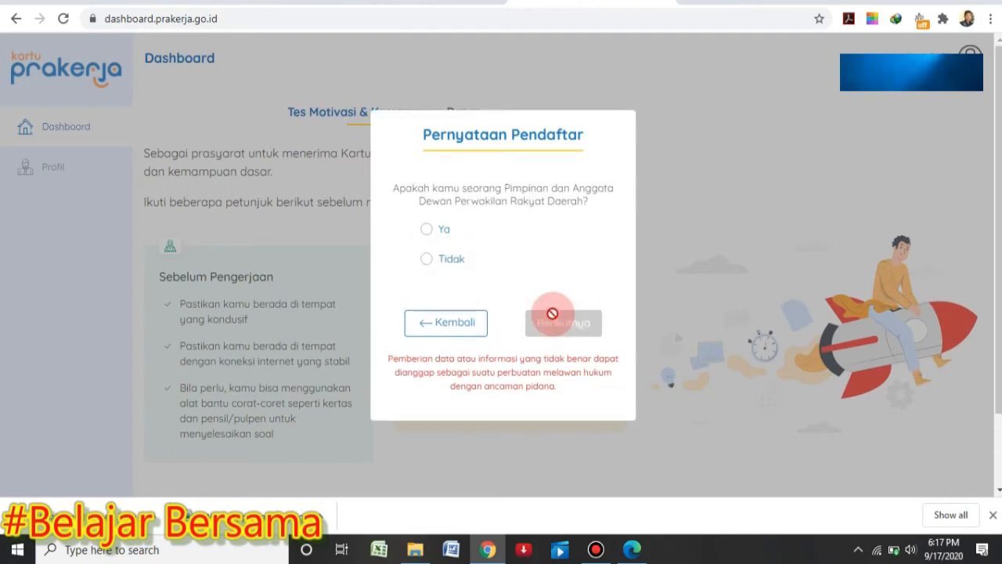
left_click(444, 264)
left_click(566, 323)
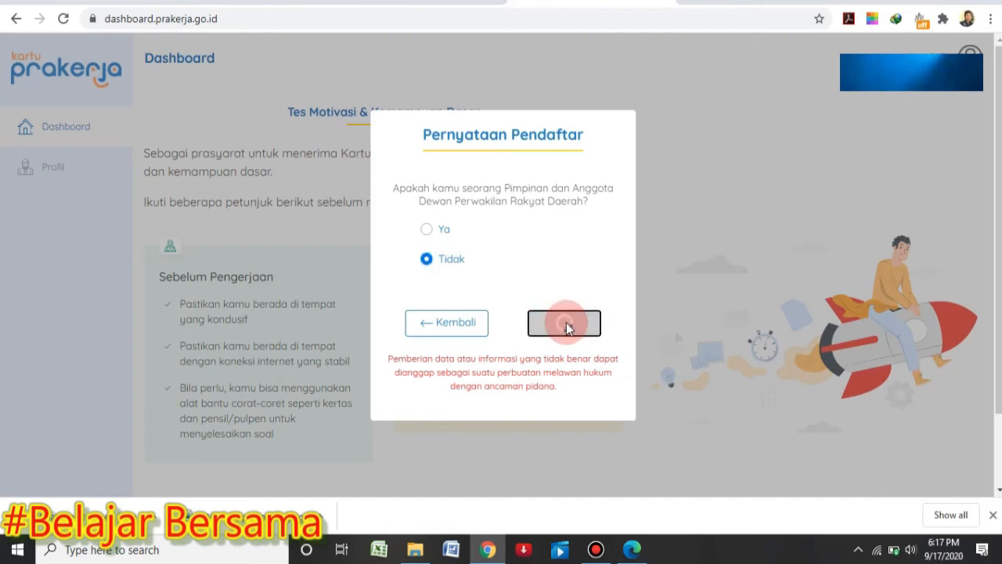
left_click(462, 258)
left_click(558, 315)
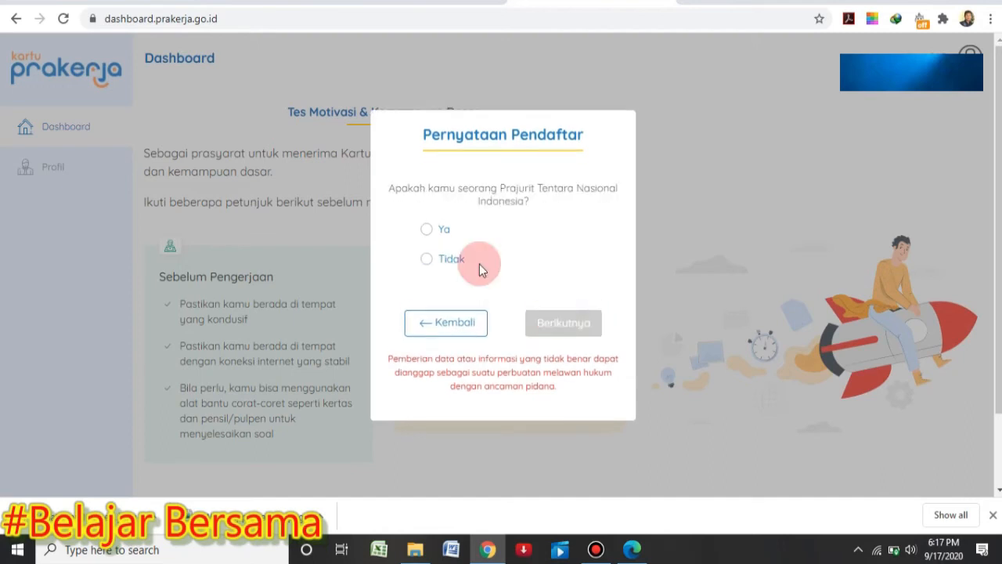
left_click(468, 258)
left_click(545, 323)
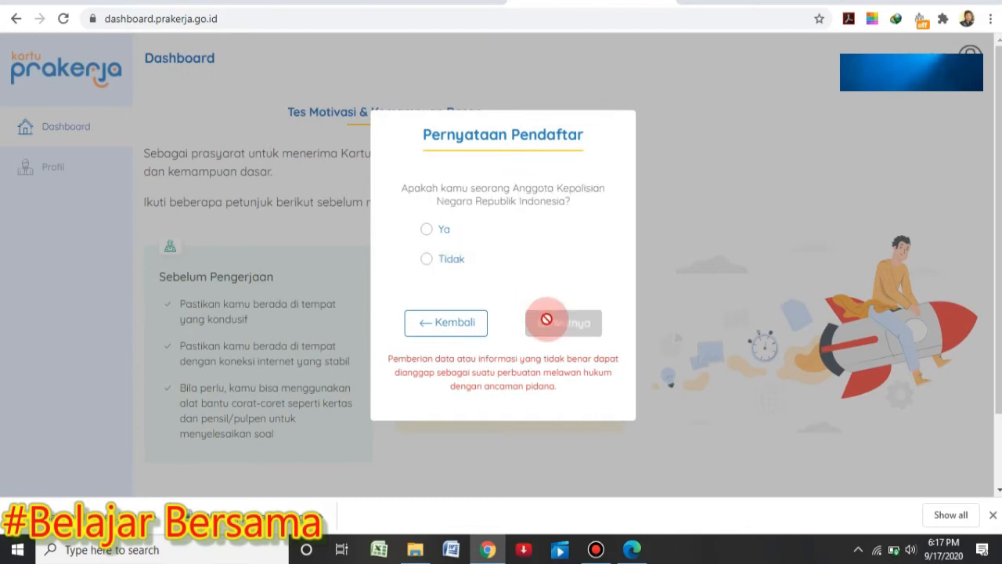
left_click(443, 259)
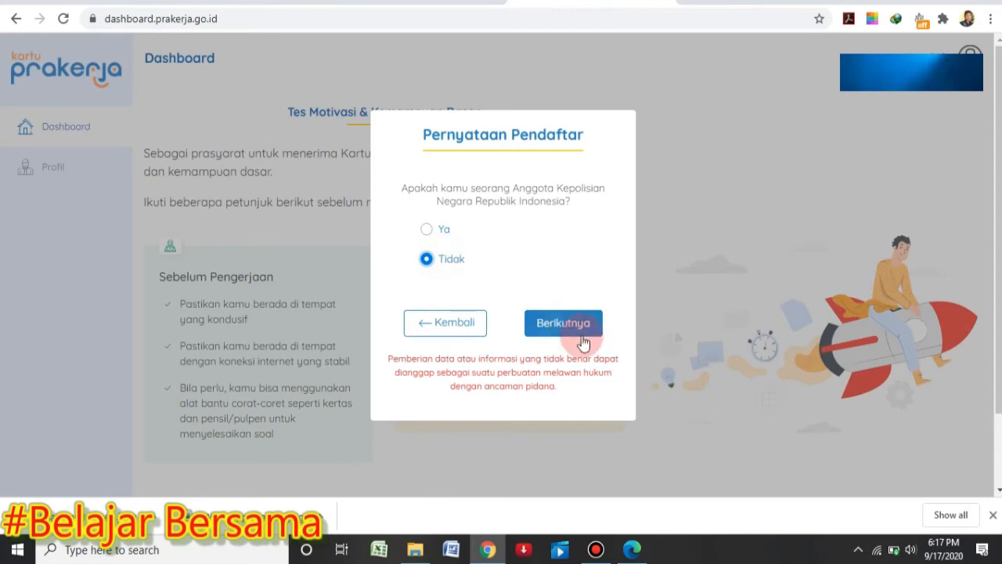
left_click(583, 342)
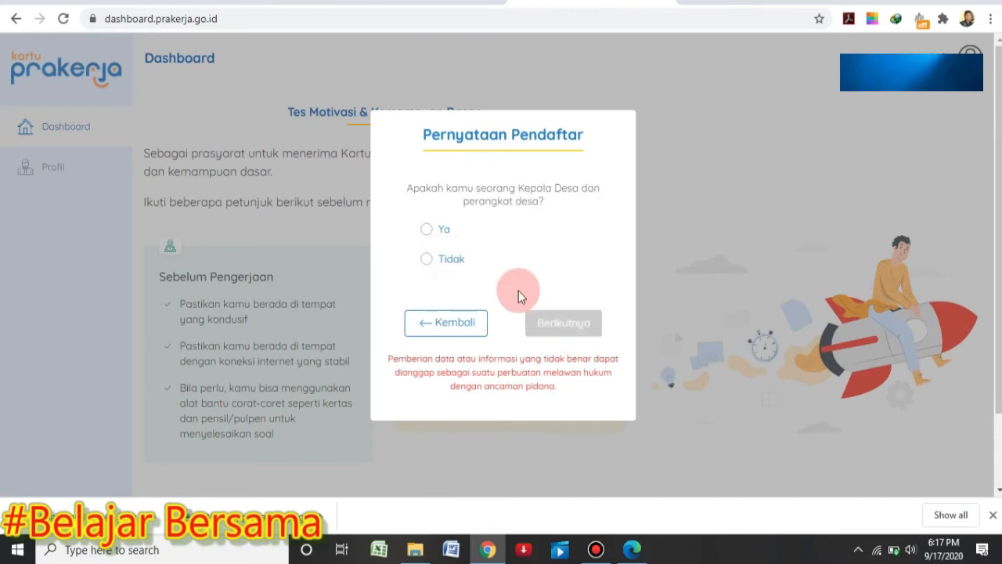
Answer Tidak for village head, BUMN board and prior work, Ya for unemployed, then submit and confirm
left_click(459, 262)
left_click(552, 323)
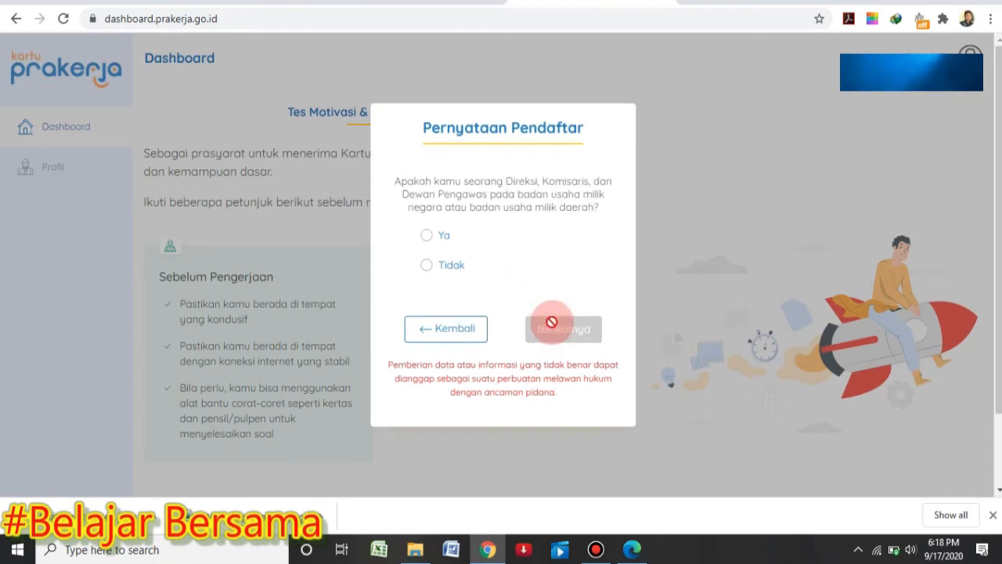
left_click(448, 256)
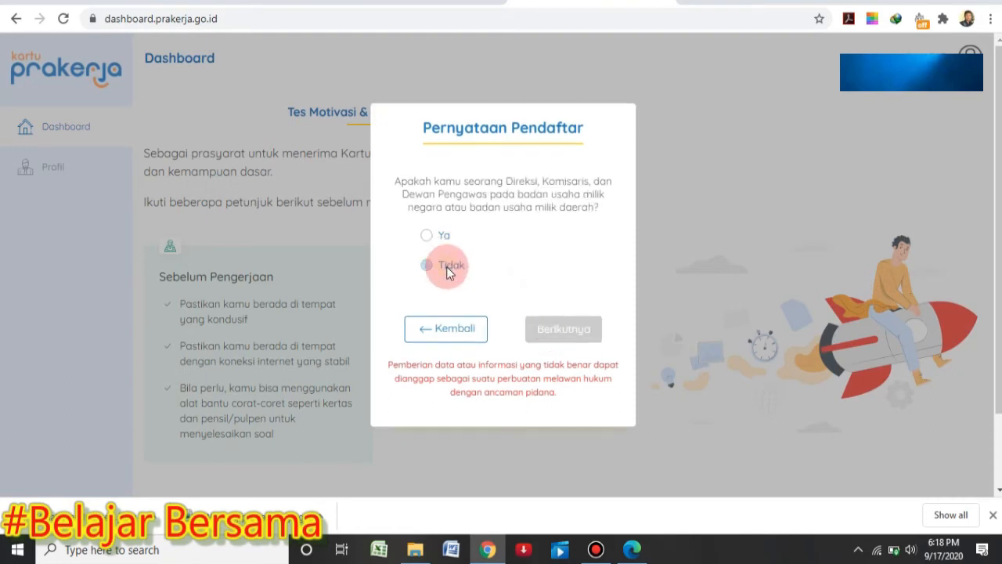
left_click(569, 328)
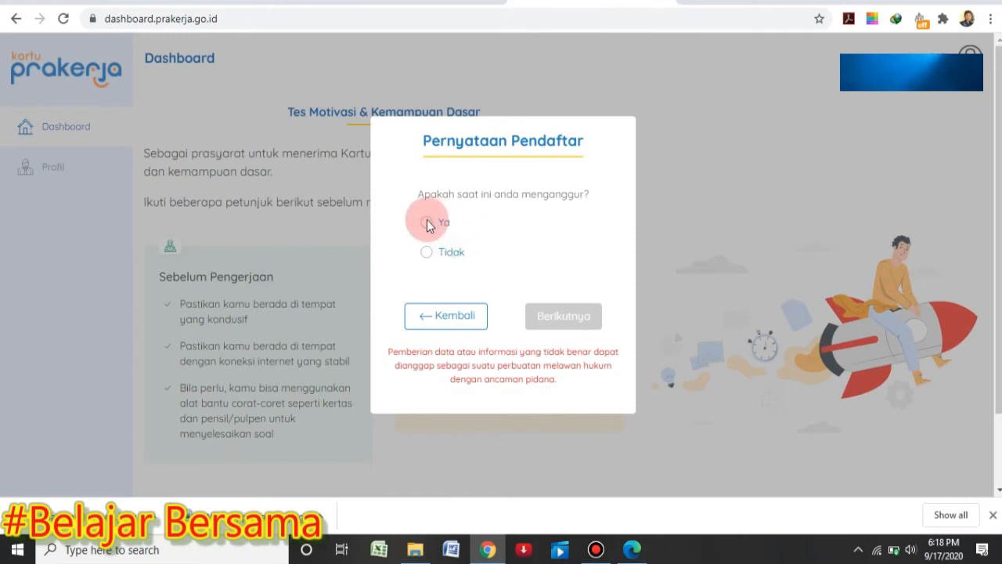
left_click(426, 223)
left_click(584, 322)
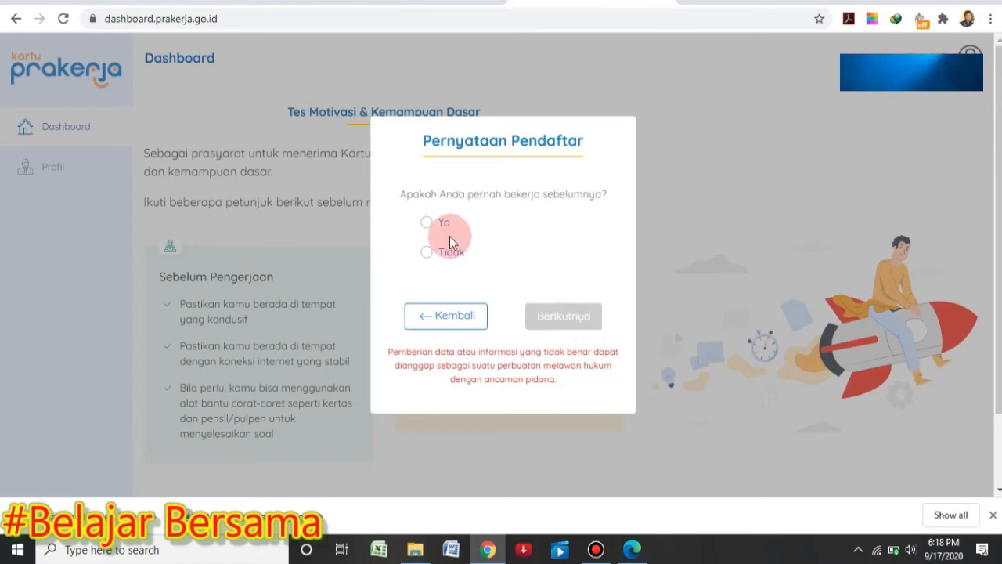
left_click(448, 251)
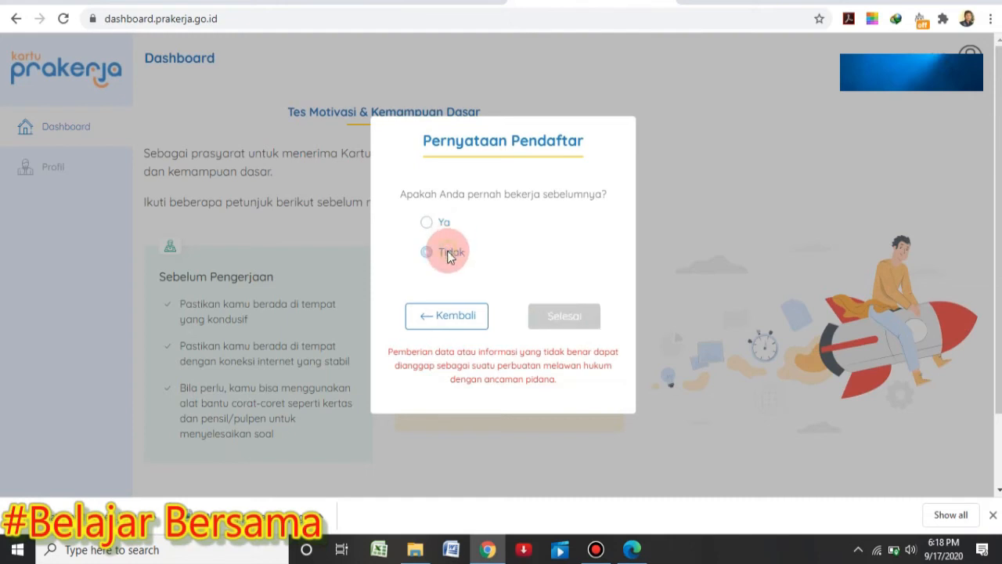
left_click(557, 317)
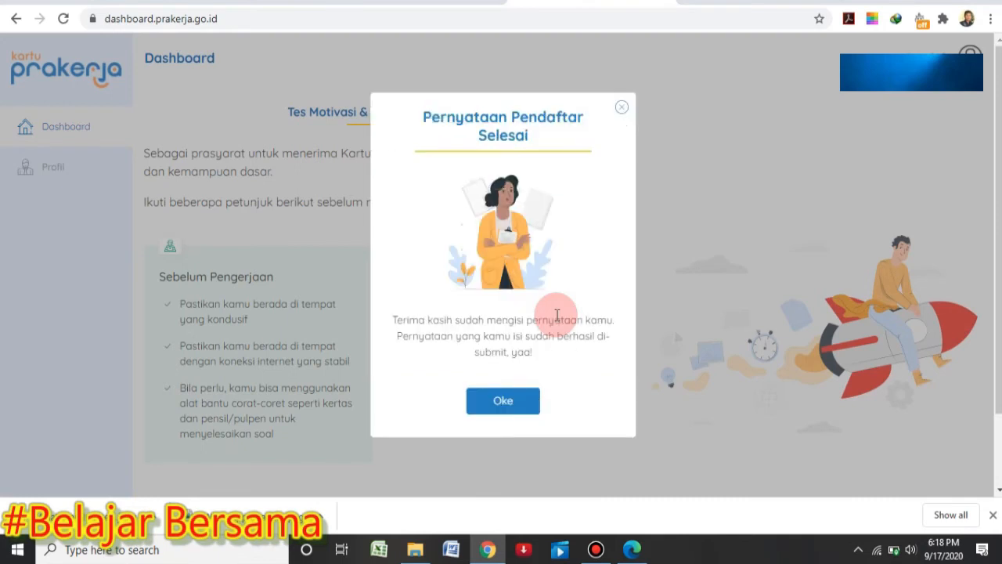
left_click(509, 401)
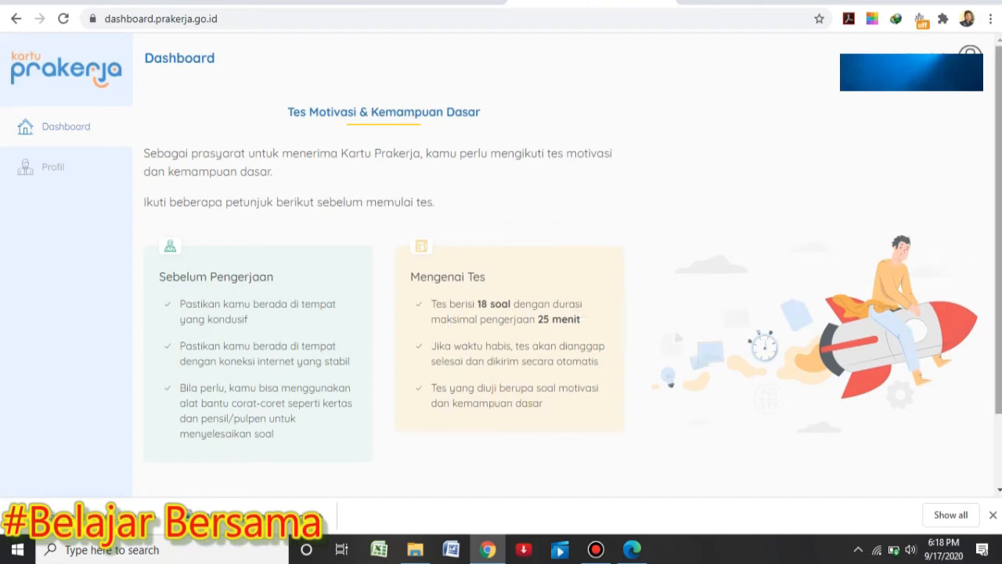
Start the Tes Motivasi & Kemampuan Dasar from the bottom of the dashboard
scroll(999, 362, "down", 1)
left_click_drag(1001, 362, 999, 321)
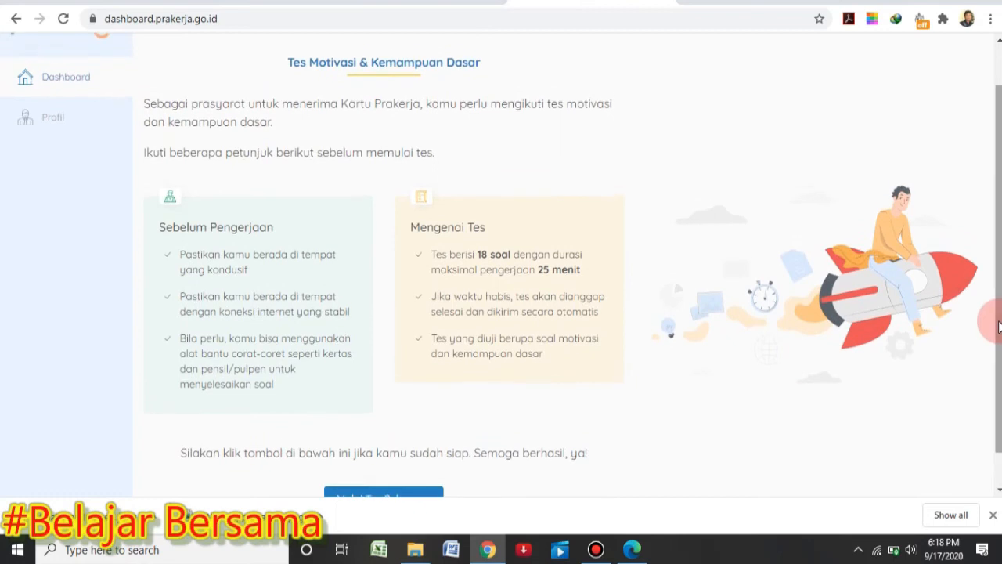
left_click_drag(999, 327, 995, 353)
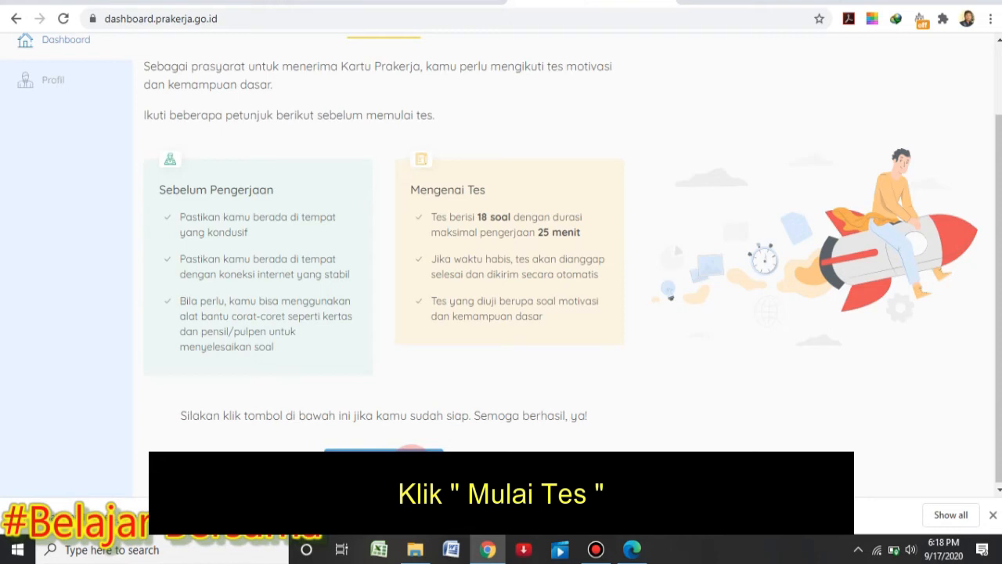
left_click(391, 462)
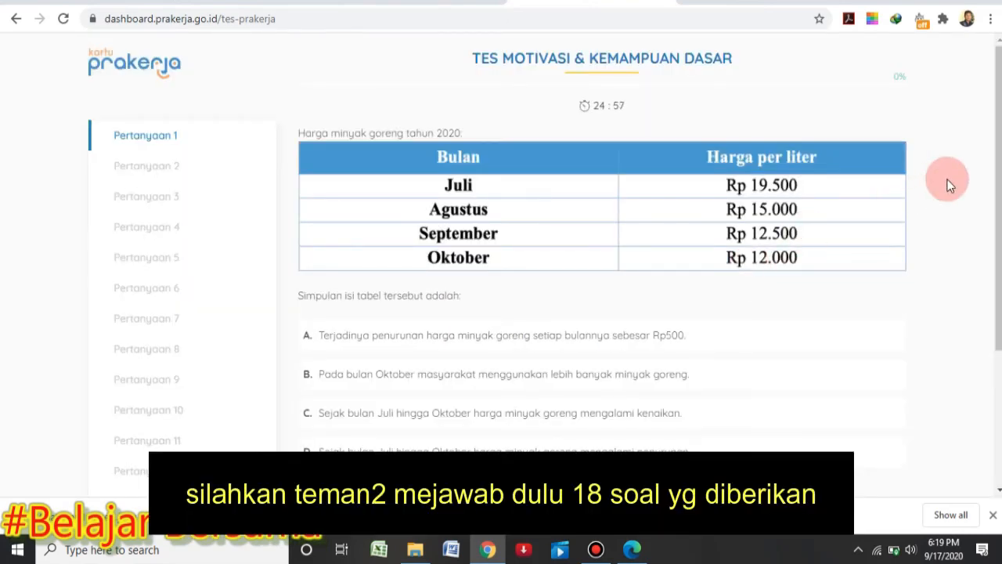
Answer question 1 with D (prices fell July–October) and question 2 with 7
left_click_drag(997, 188, 992, 213)
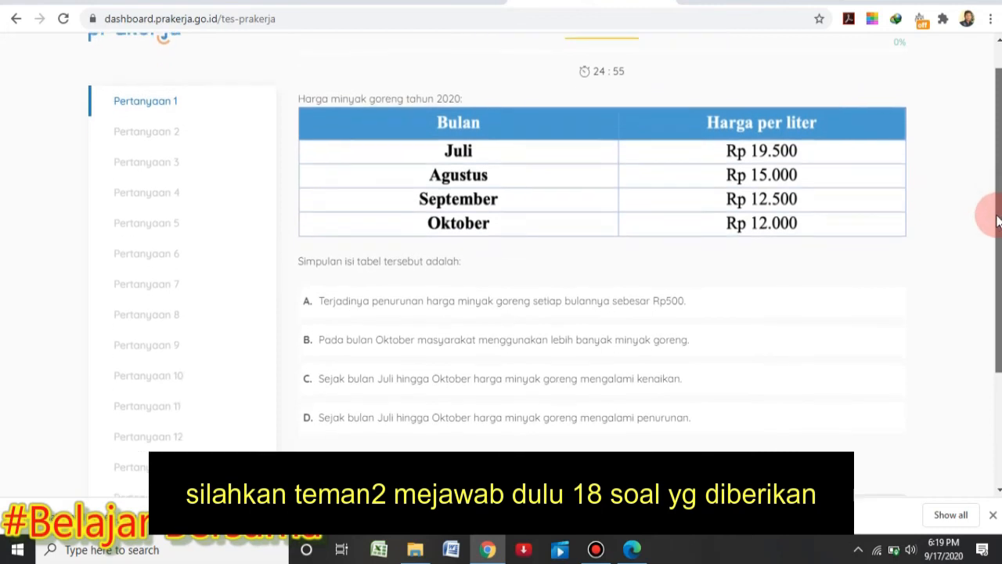
left_click(611, 156)
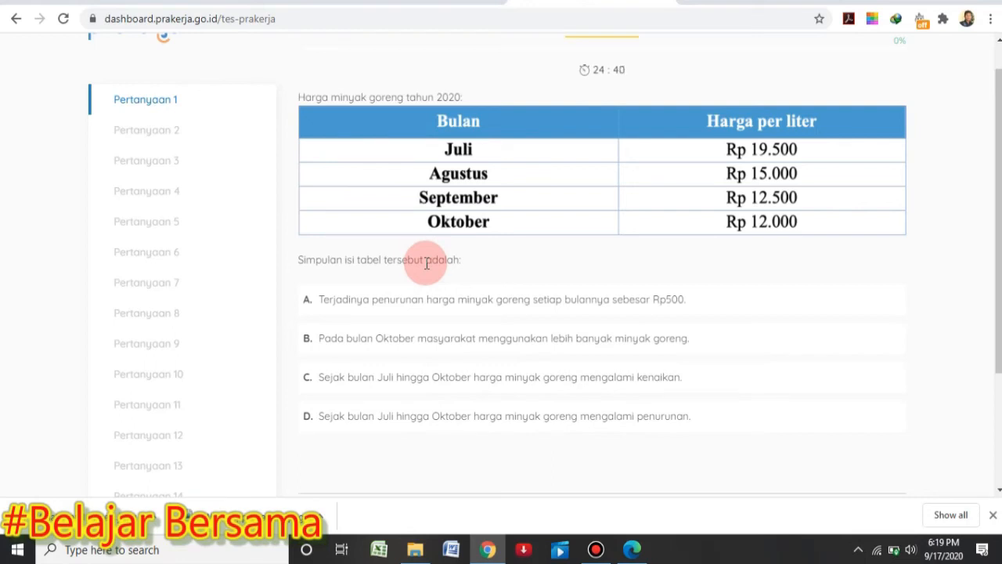
left_click(993, 515)
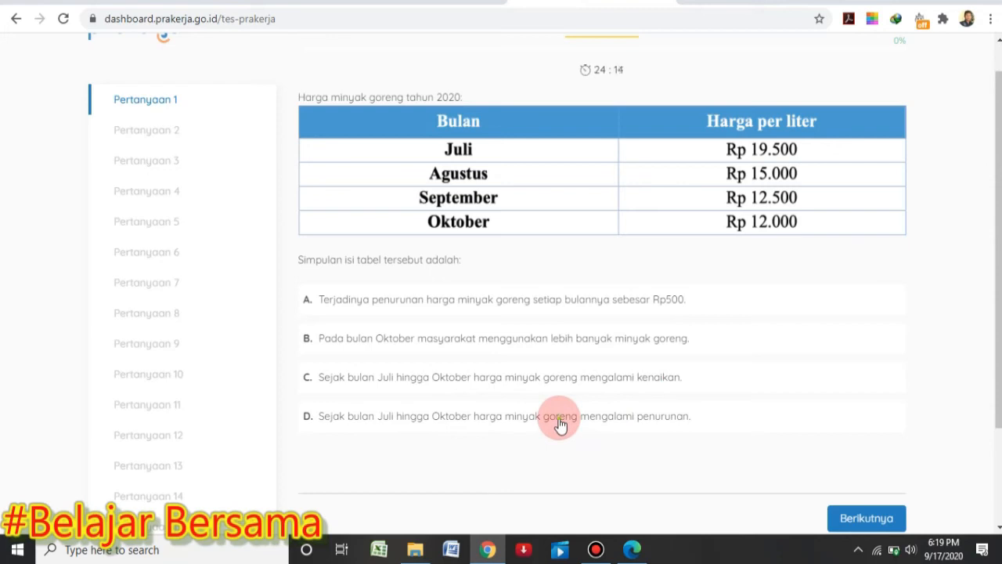
left_click(560, 423)
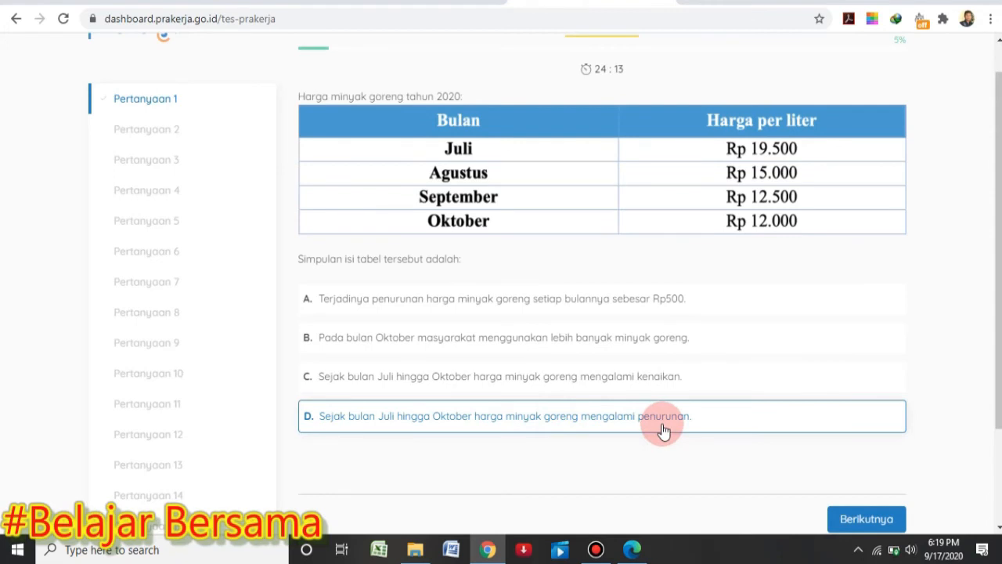
left_click(861, 505)
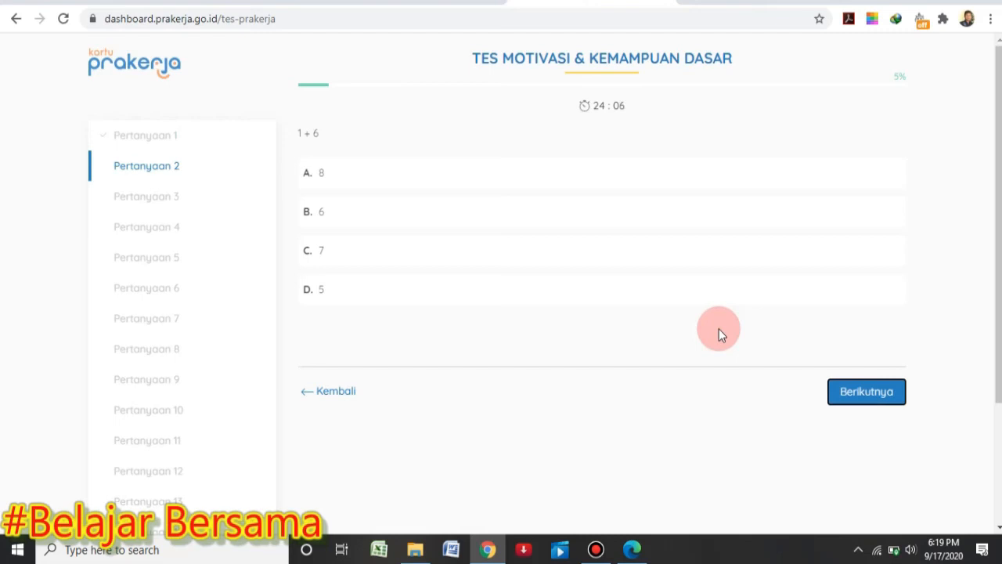
left_click(494, 260)
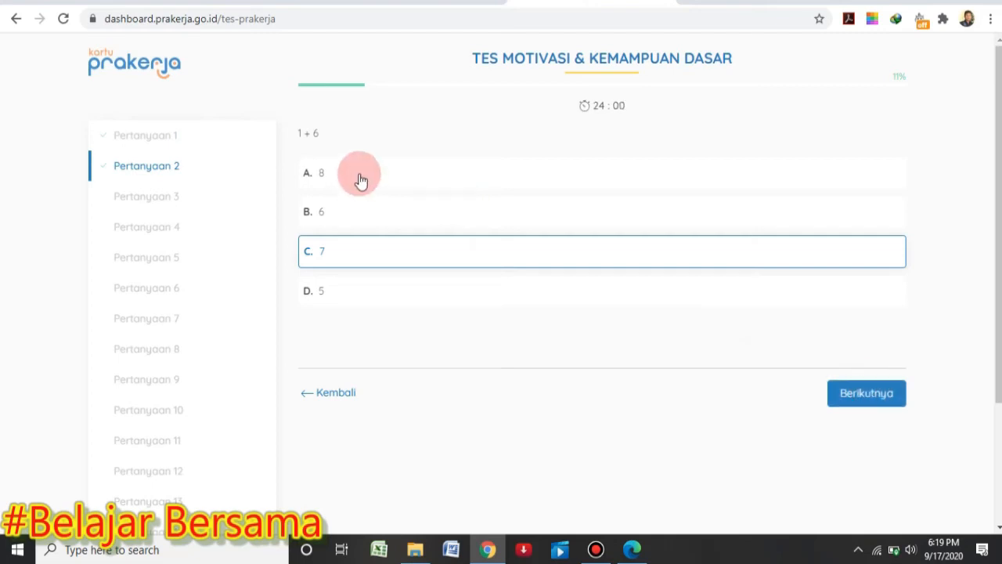
left_click(864, 409)
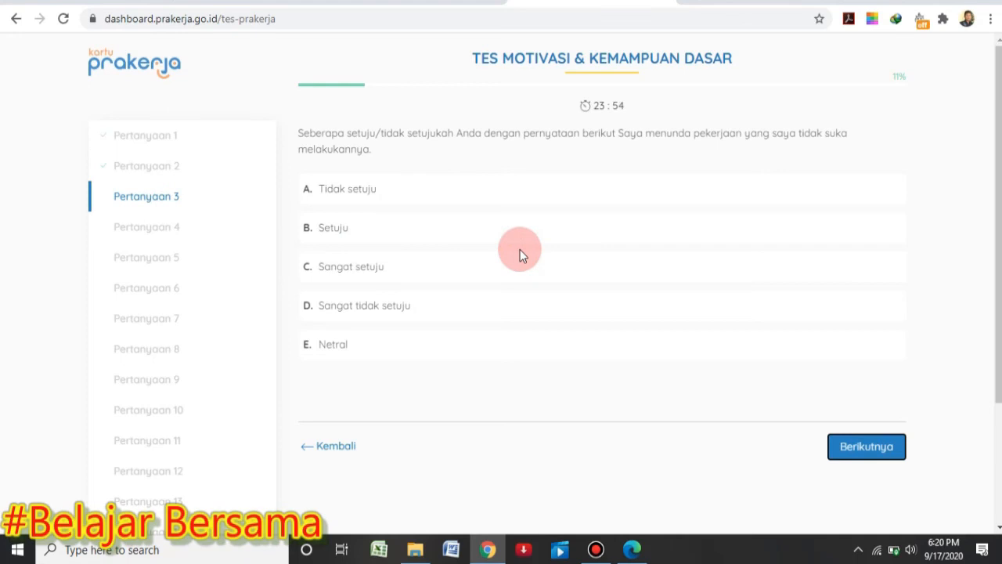
Answer questions 3–8: Sangat tidak setuju twice, Tidak setuju, Sangat setuju, 1-2 jam per hari, improving skills
left_click(411, 305)
left_click(861, 446)
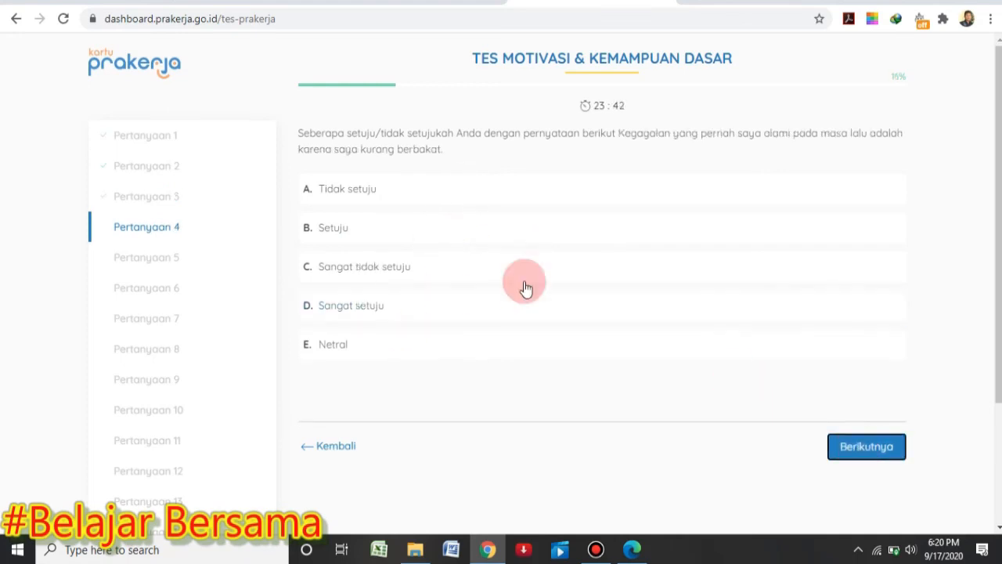
left_click(523, 280)
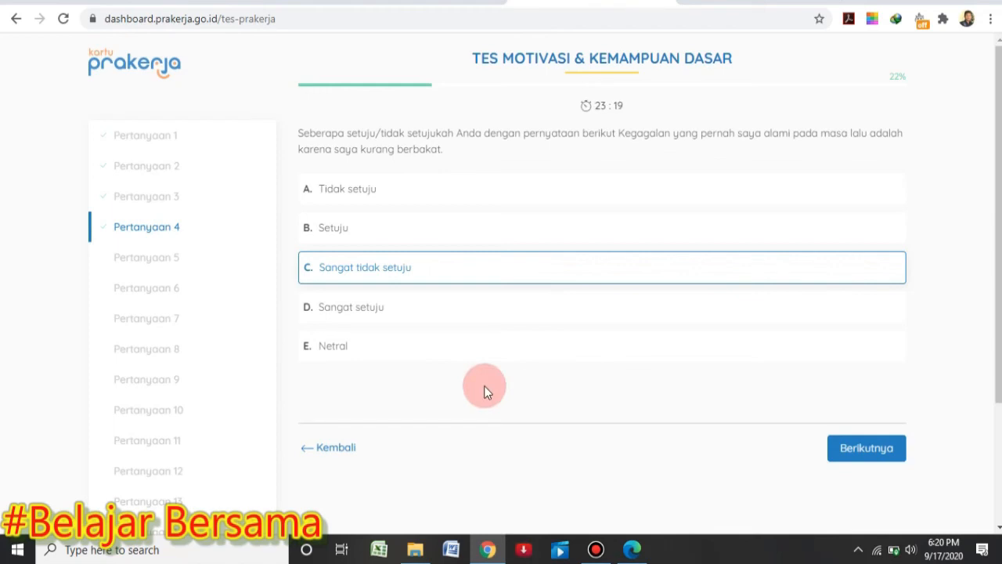
left_click(866, 448)
left_click(393, 178)
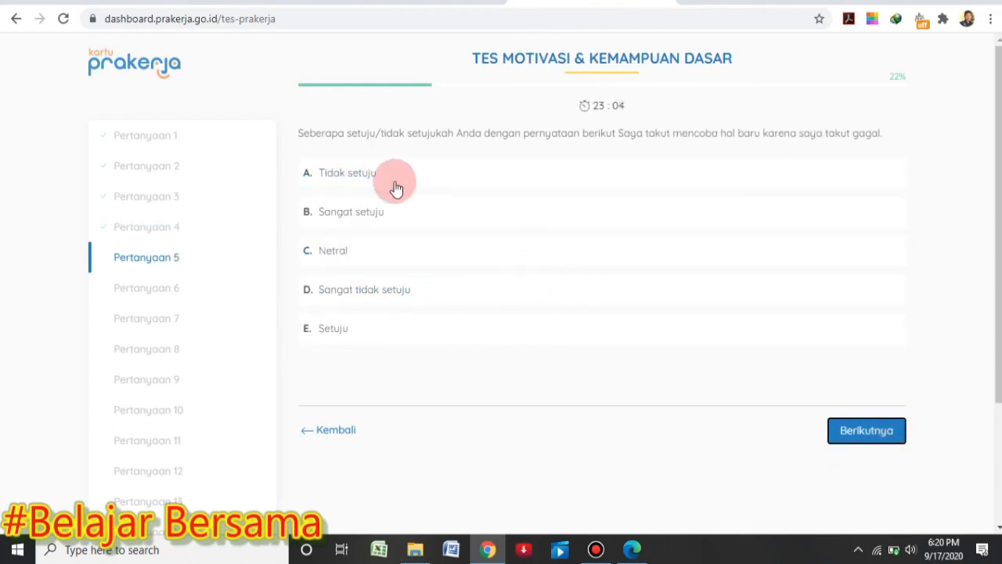
left_click(591, 275)
left_click(856, 446)
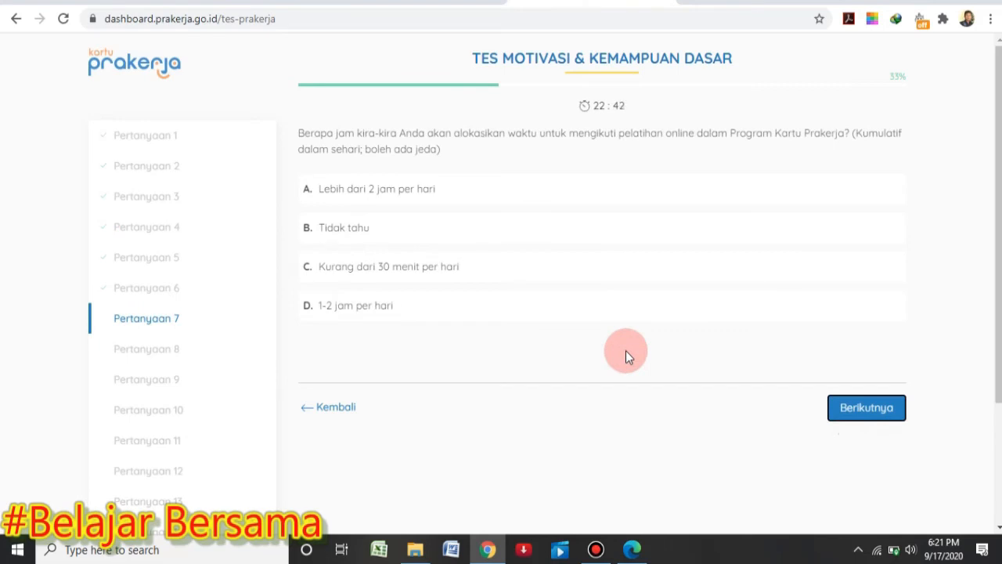
left_click(349, 312)
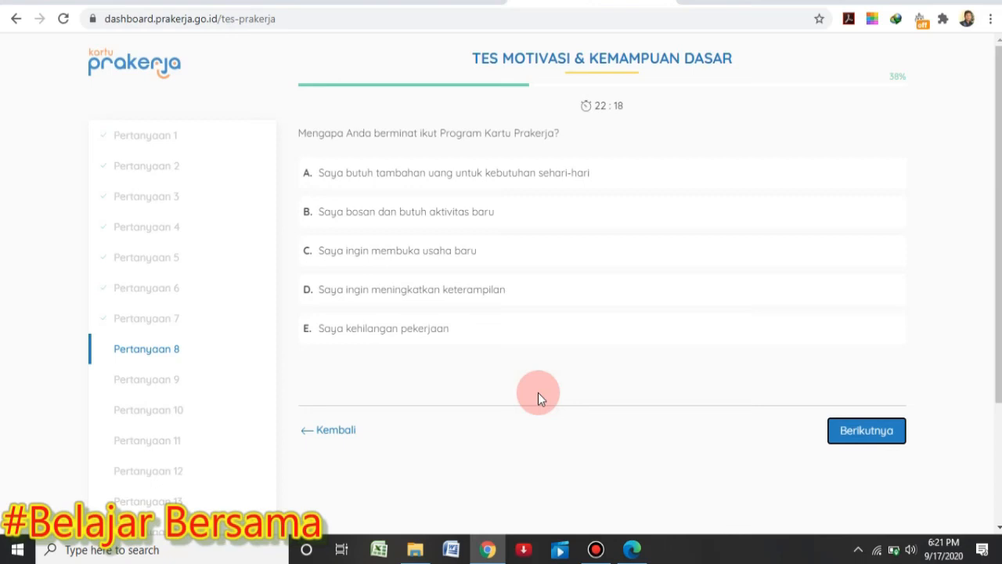
left_click(385, 291)
left_click(899, 432)
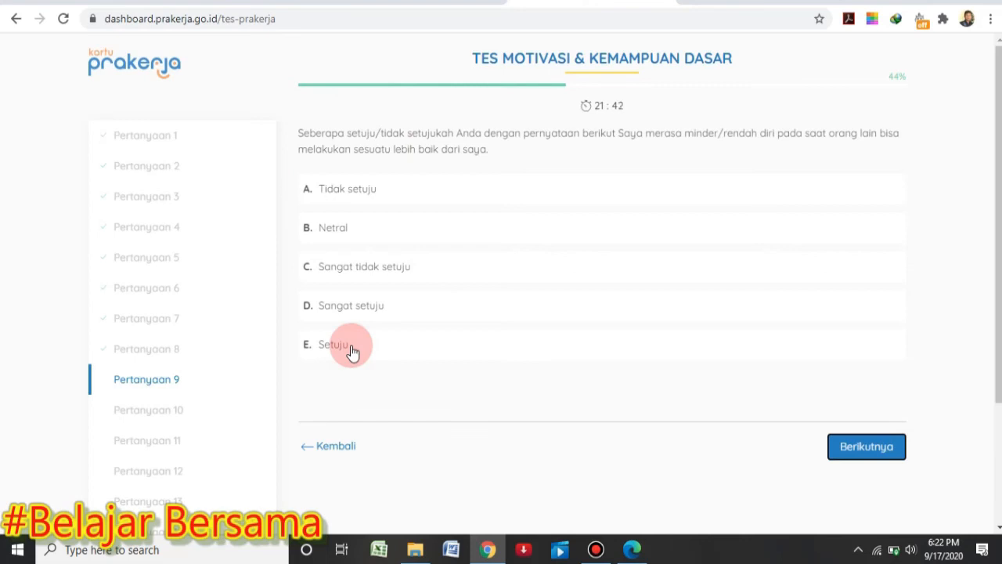
Answer question 10 Tidak setuju, question 11 40 orang, and question 12 70
left_click(866, 446)
left_click(583, 190)
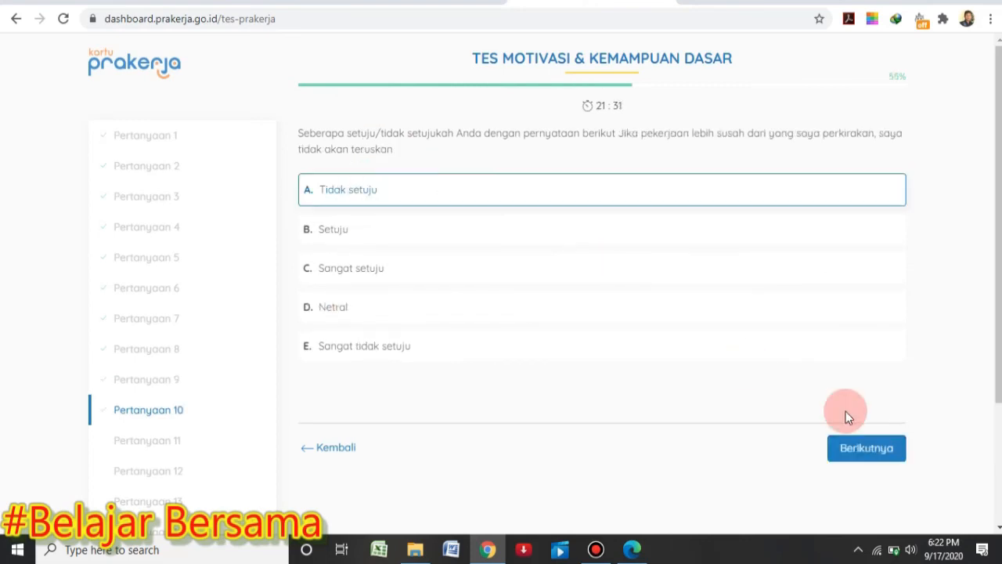
left_click(854, 438)
scroll(963, 274, "down", 2)
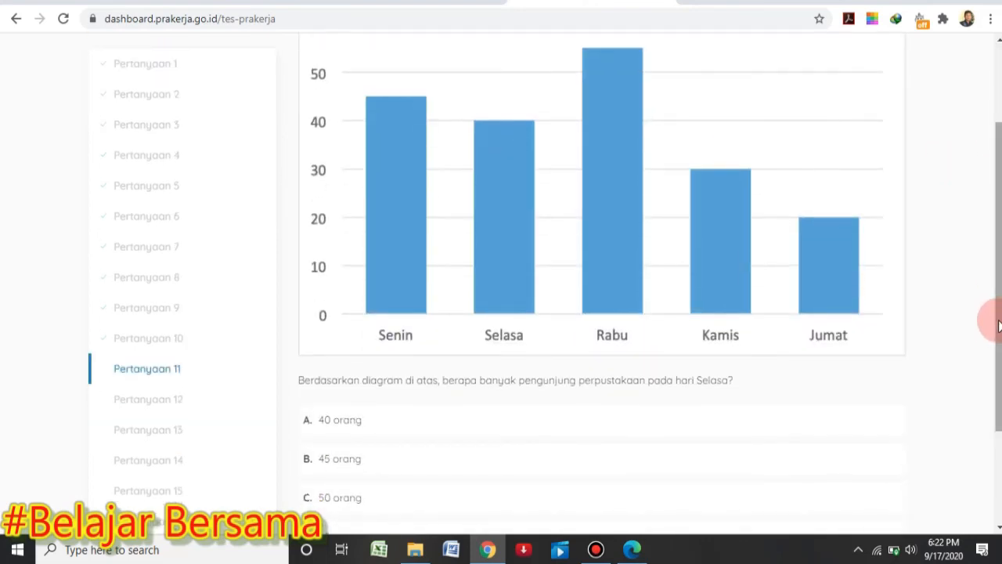
left_click(323, 416)
left_click(884, 495)
left_click_drag(999, 329, 992, 387)
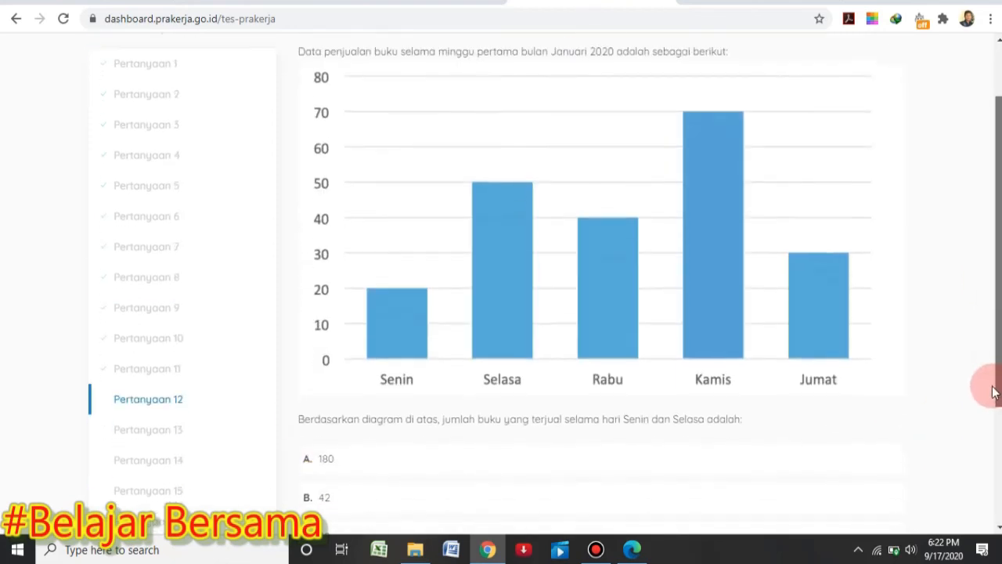
left_click_drag(998, 290, 994, 338)
left_click(603, 411)
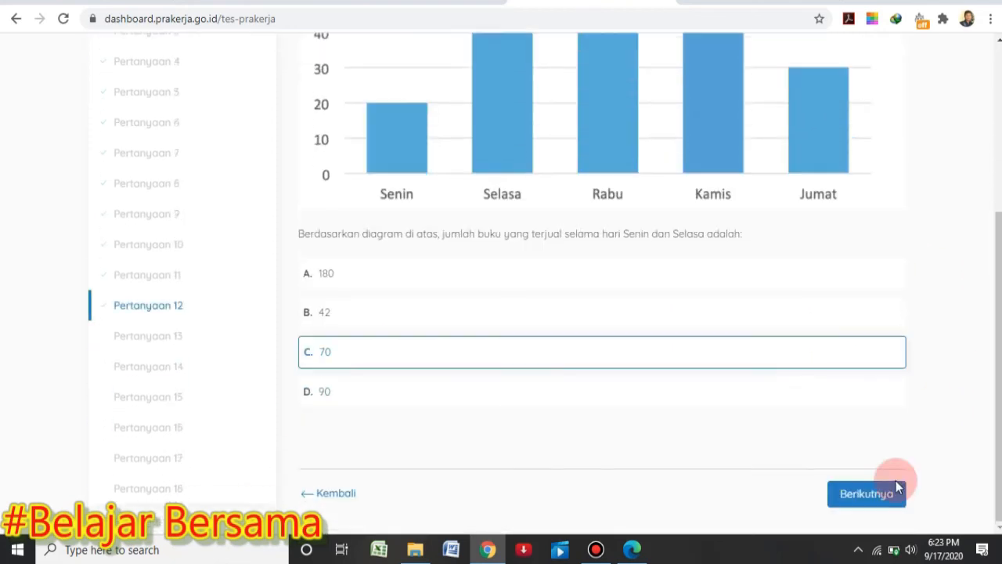
left_click(865, 494)
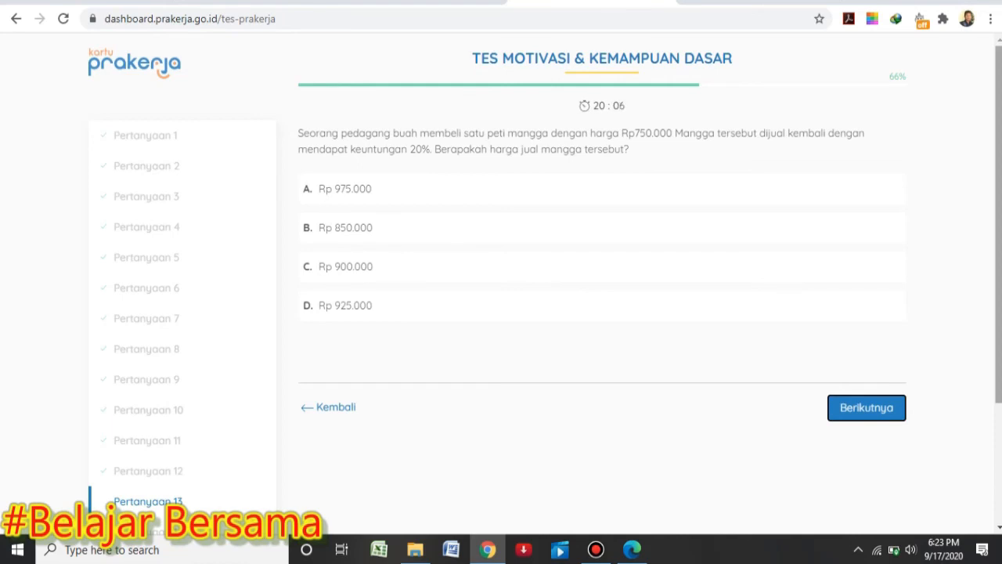
Answer the next four questions: Rp 900.000, Rp 400.000, 5 / 5 and 3 / 4
left_click(429, 290)
left_click(850, 413)
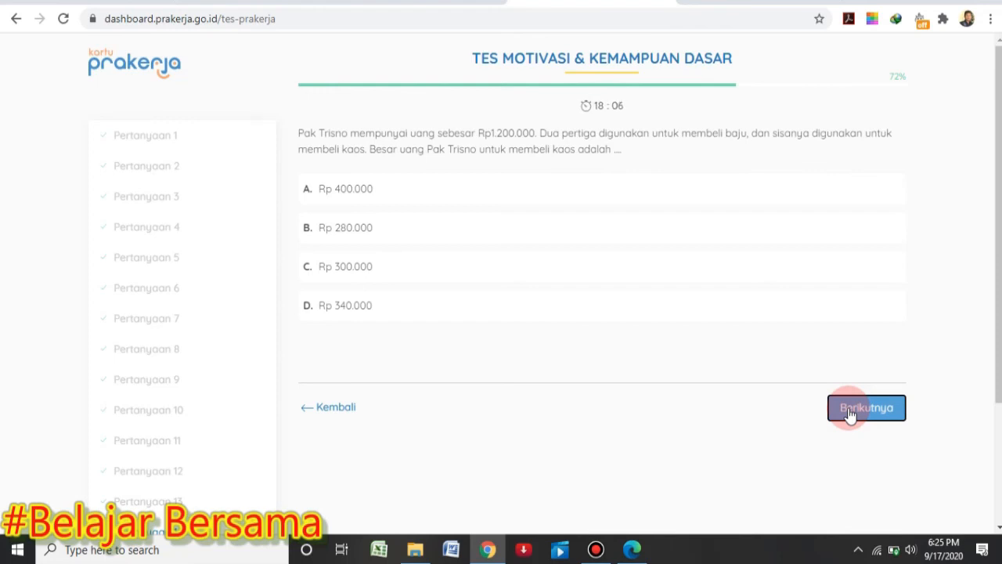
left_click(611, 205)
left_click(877, 407)
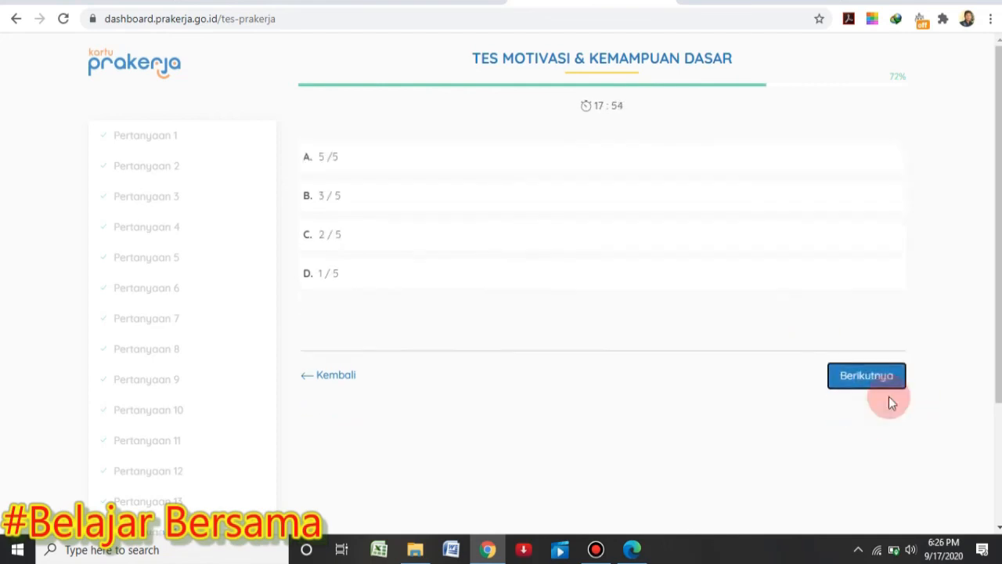
left_click(375, 205)
left_click(857, 422)
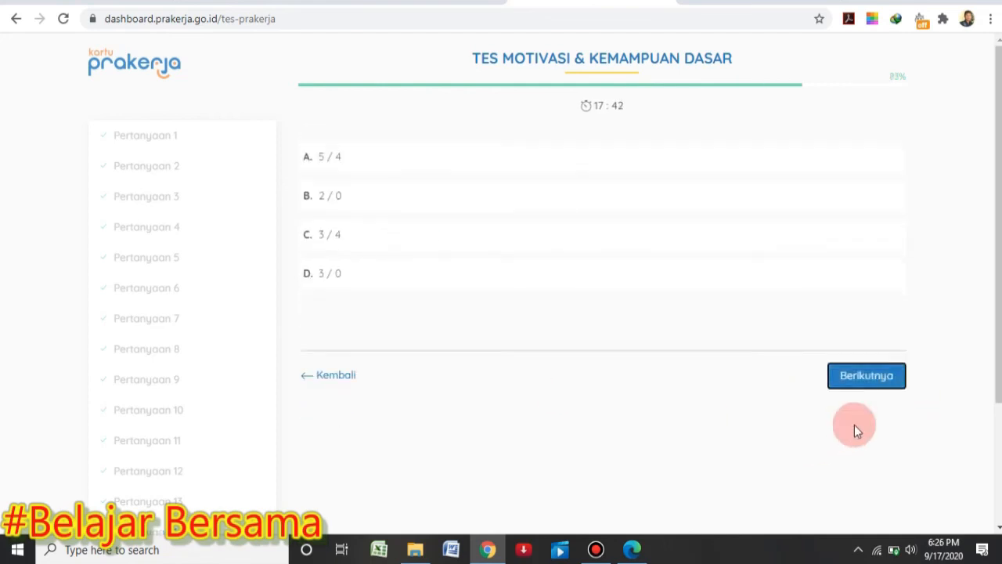
left_click(350, 289)
left_click(862, 417)
Answer the bracket calculation with 2 and the final question with 20, then finish the test
scroll(548, 313, "down", 1)
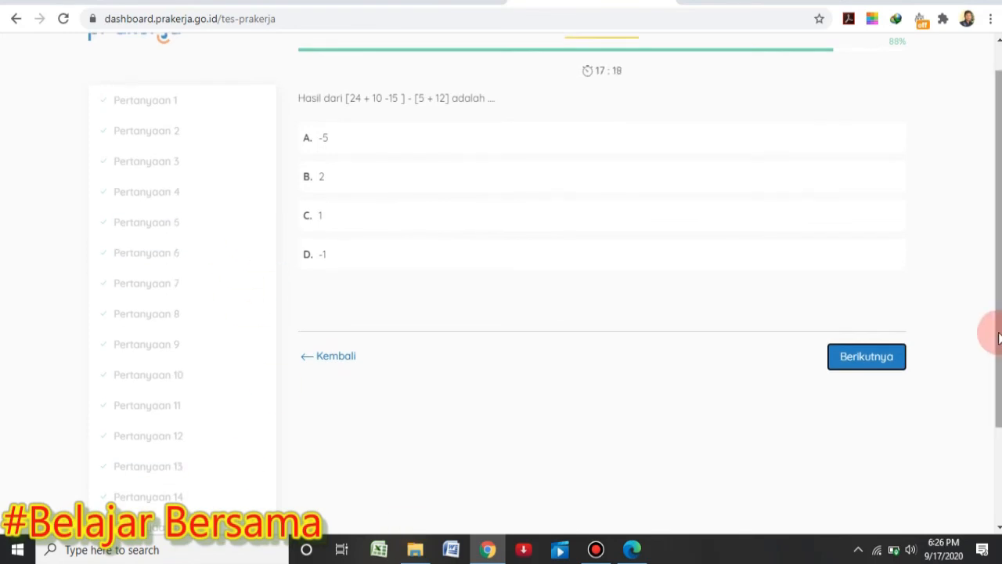
left_click_drag(999, 338, 991, 316)
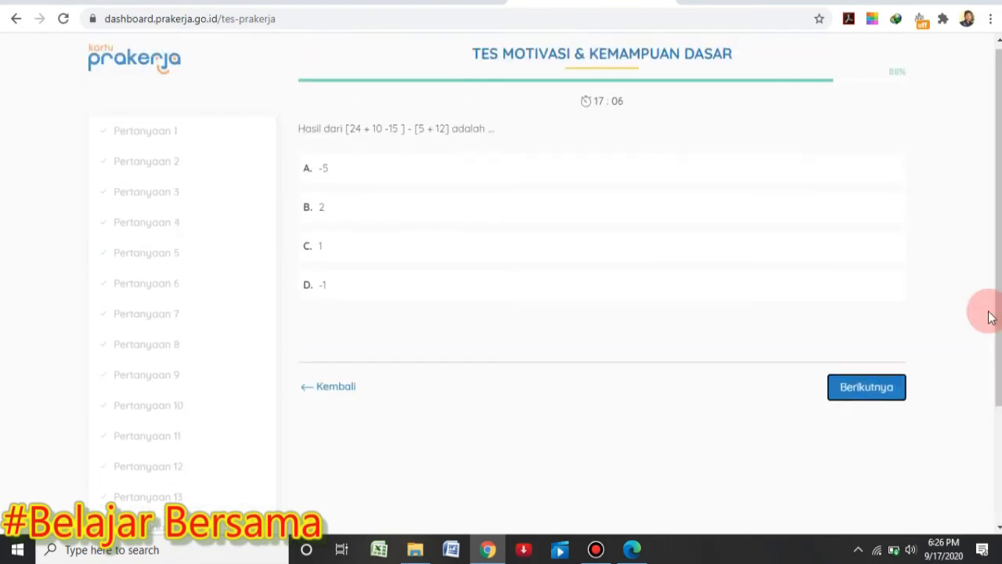
left_click(344, 213)
left_click(863, 391)
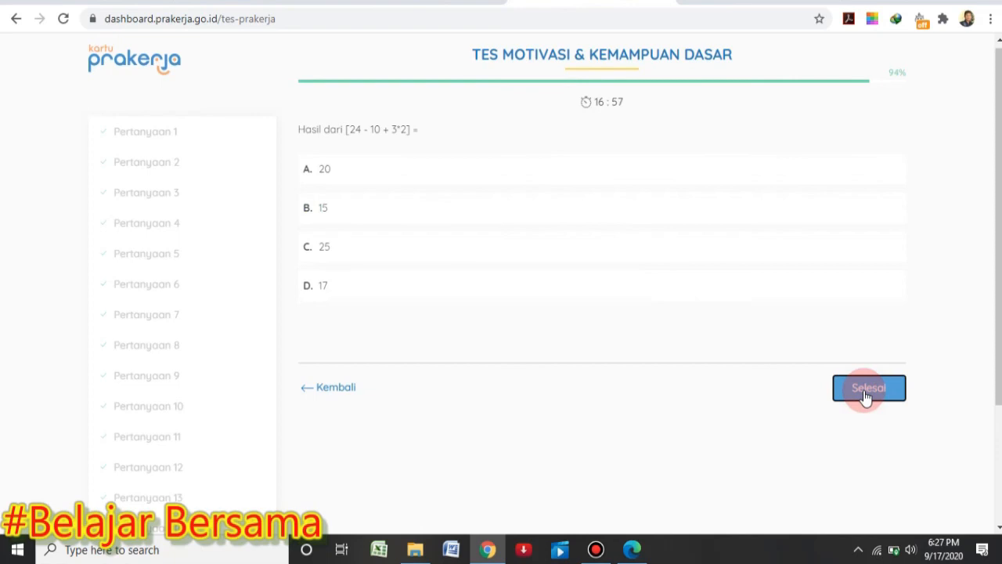
left_click(683, 468)
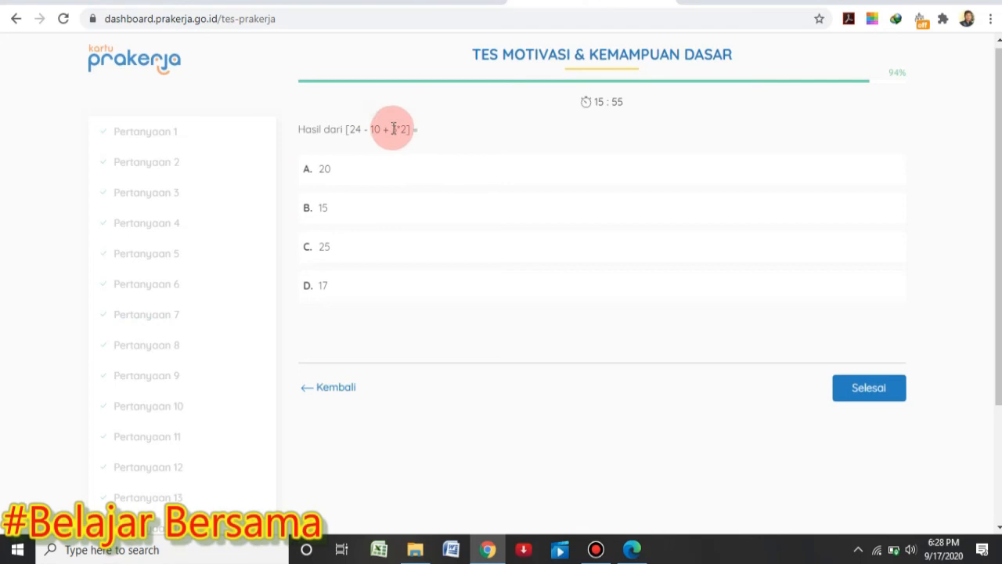
left_click(349, 170)
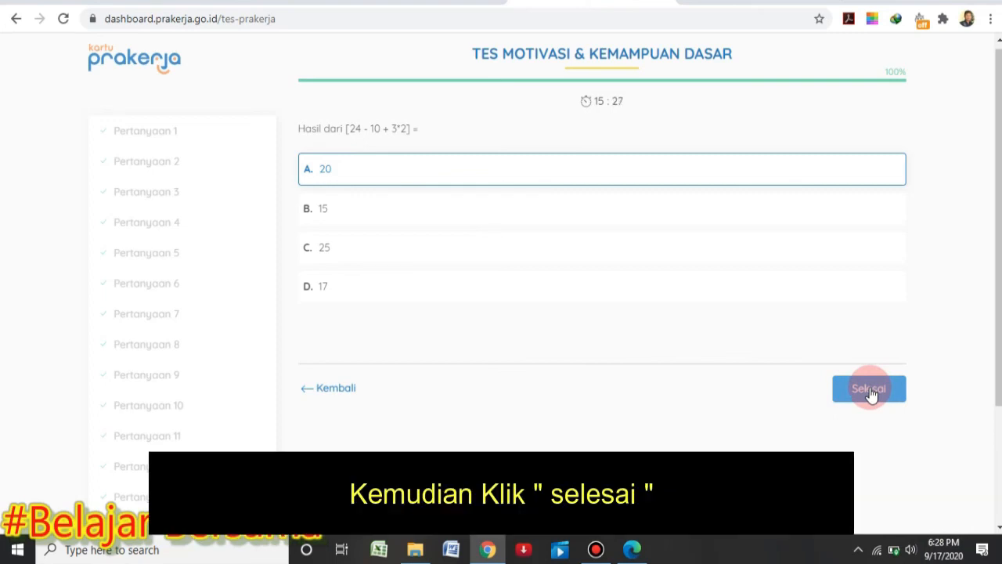
left_click(870, 389)
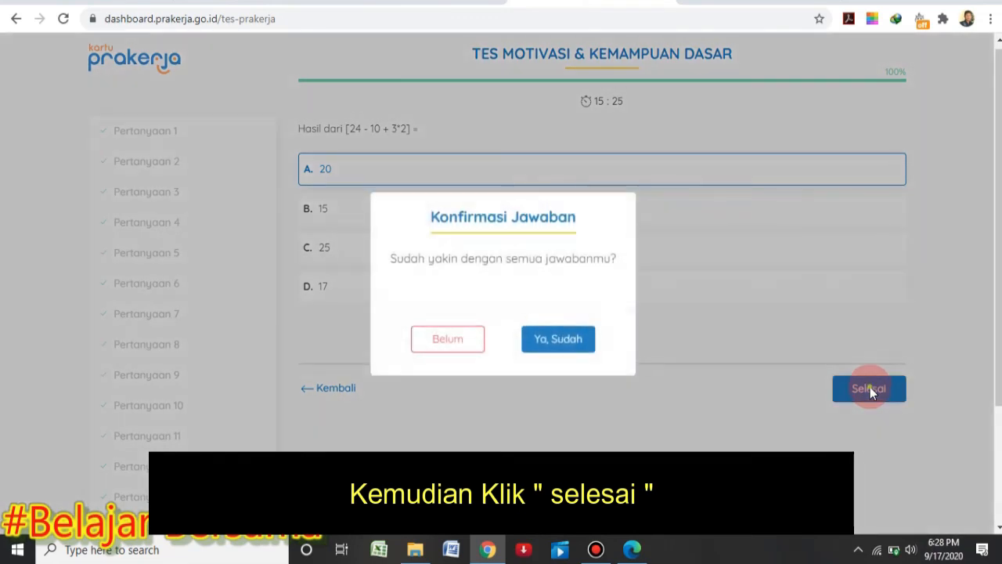
Confirm the test submission with 'Ya, Sudah' and go back to the dashboard
left_click(556, 342)
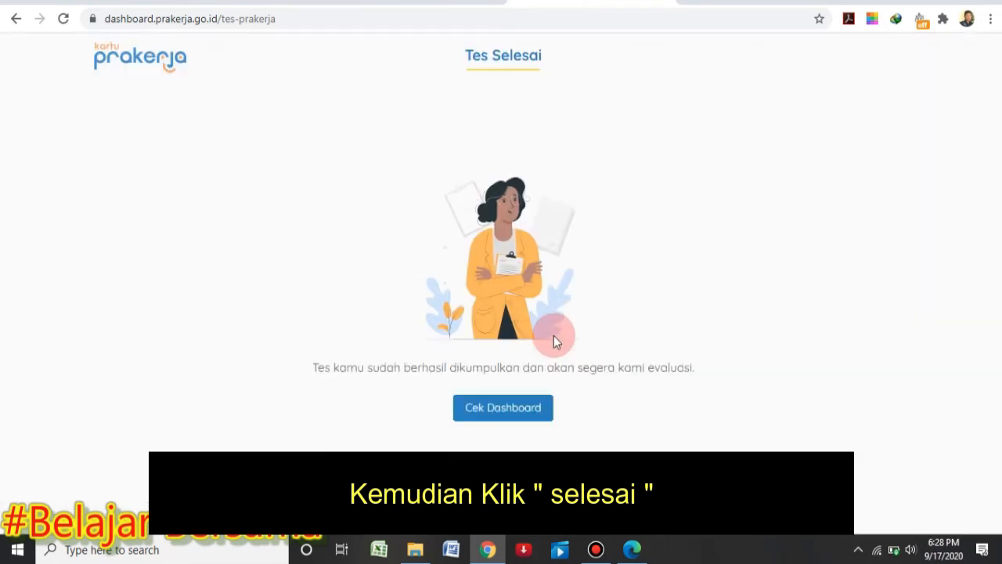
left_click(501, 417)
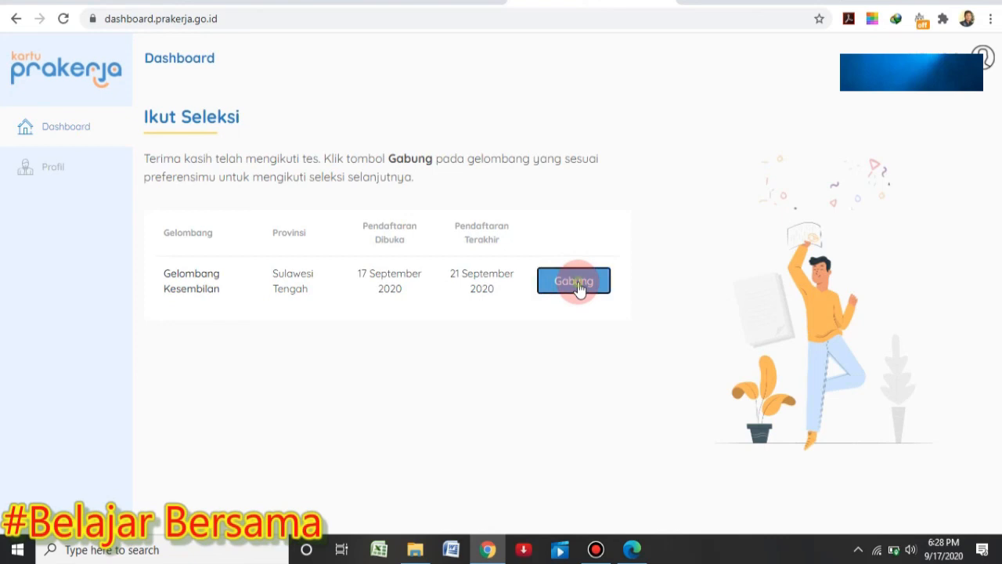
Join Gelombang Kesembilan for Sulawesi Tengah and accept the Persetujuan Prakerja agreement
left_click(578, 286)
left_click(565, 348)
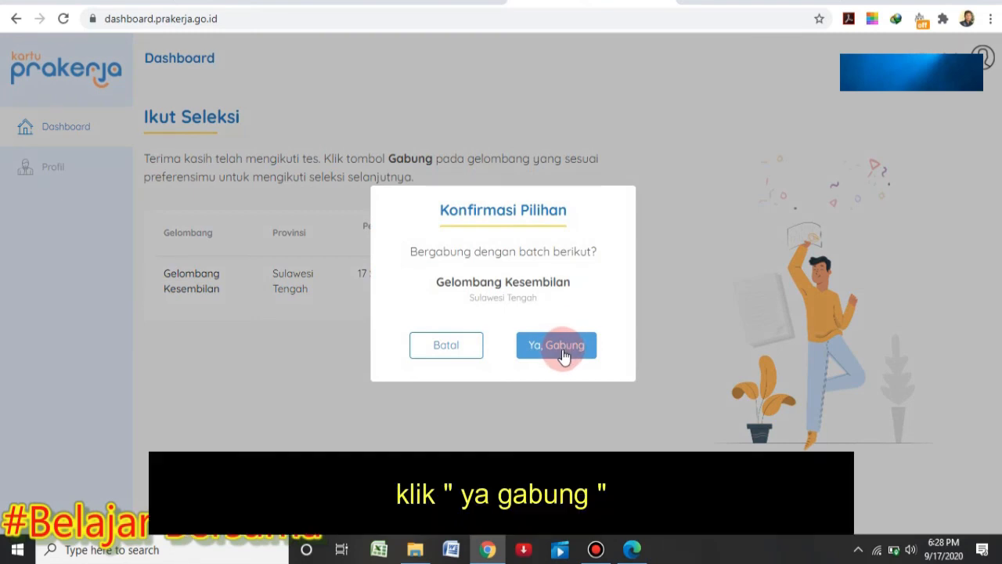
left_click(562, 346)
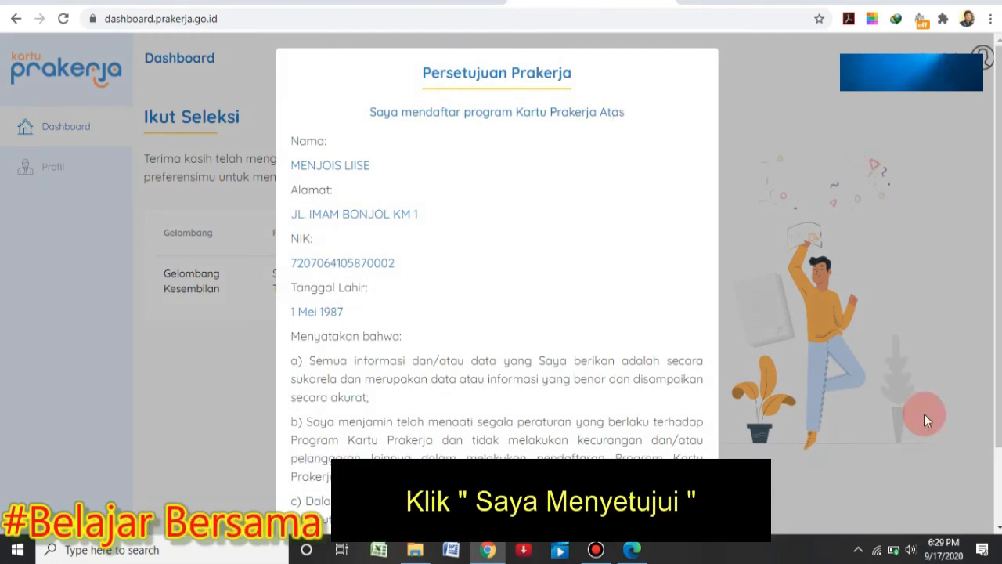
scroll(988, 337, "down", 1)
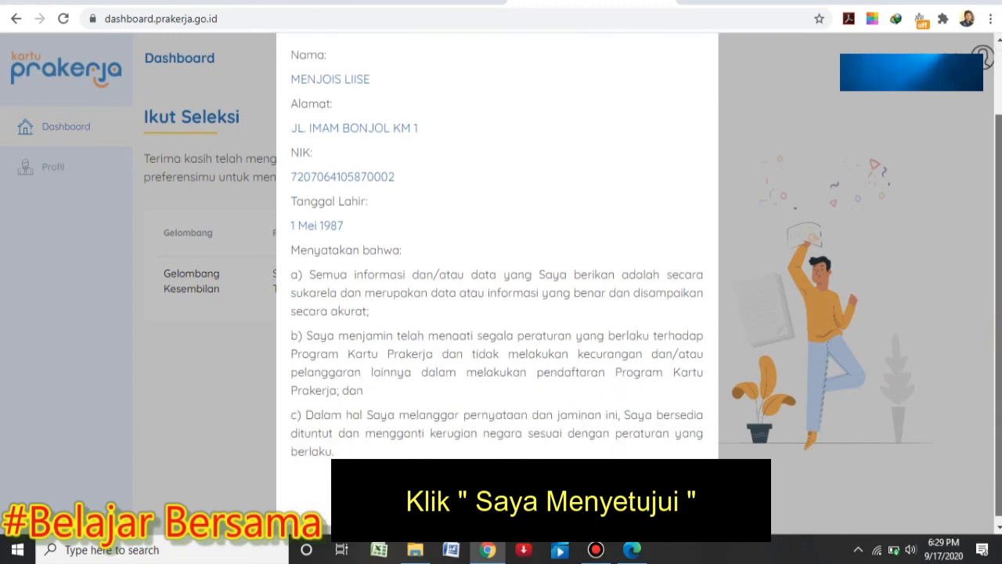
left_click(611, 483)
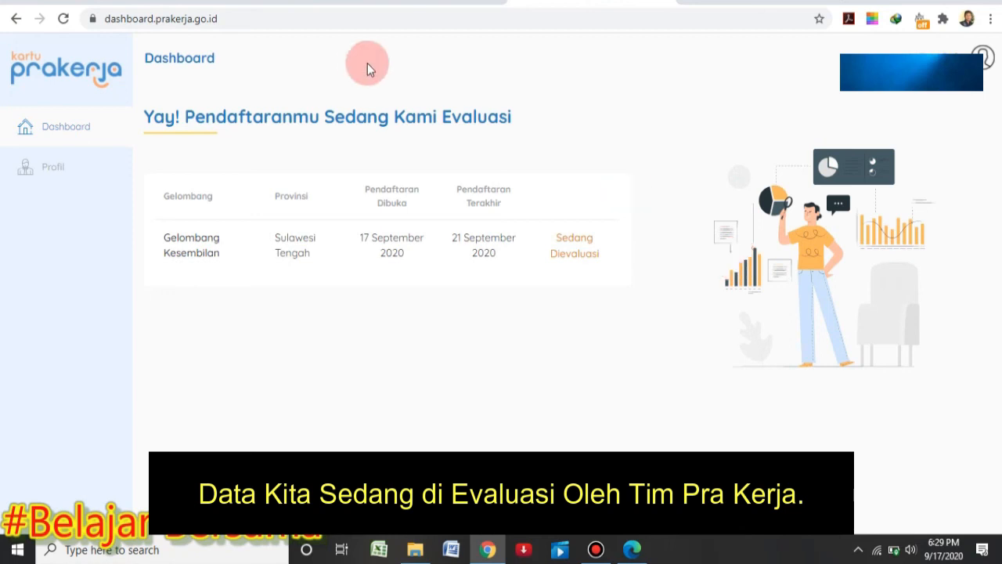
left_click(94, 2)
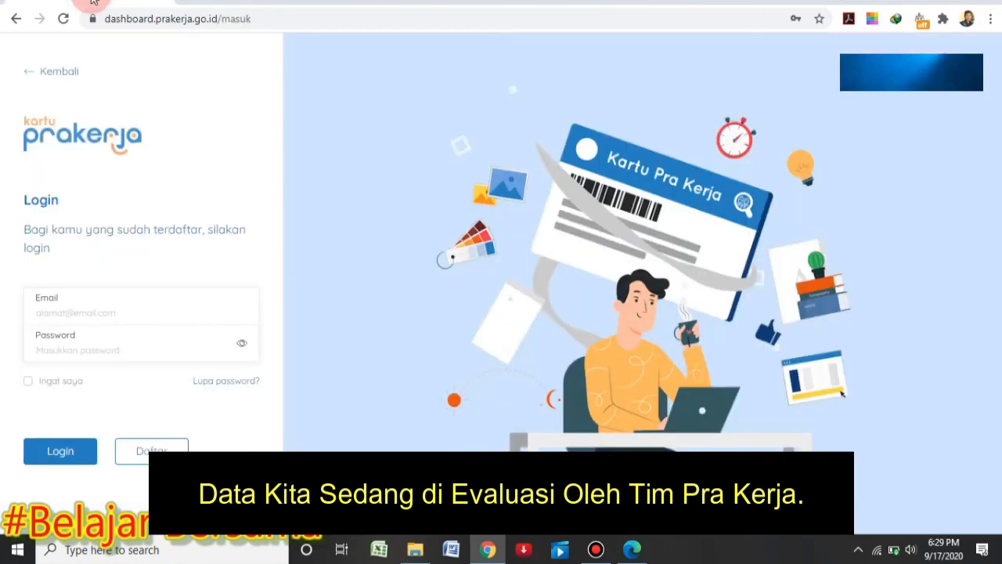
left_click(588, 1)
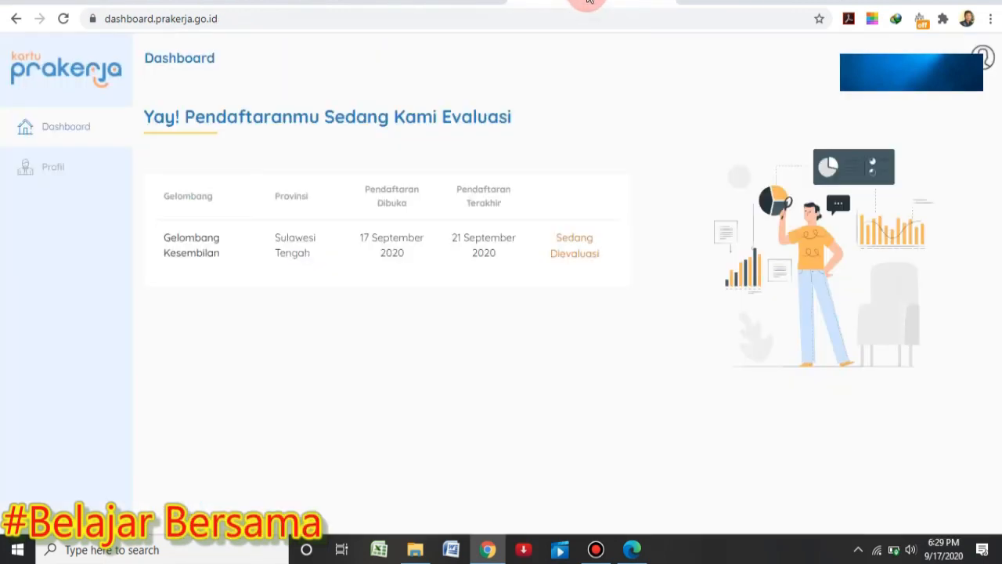